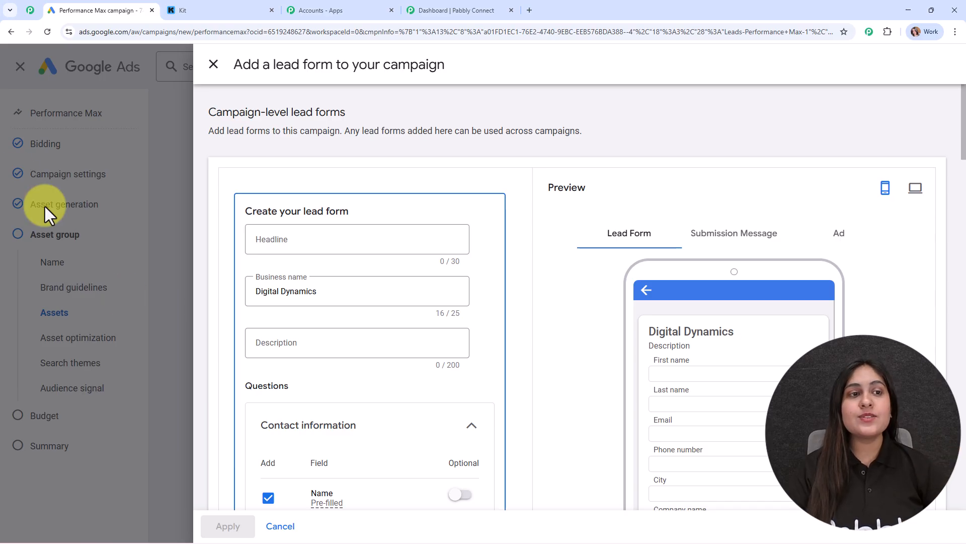
# Look over the Kit subscriber list, the Google Ads lead form, the Pabbly apps page and the Pabbly Connect dashboard
pyautogui.click(257, 8)
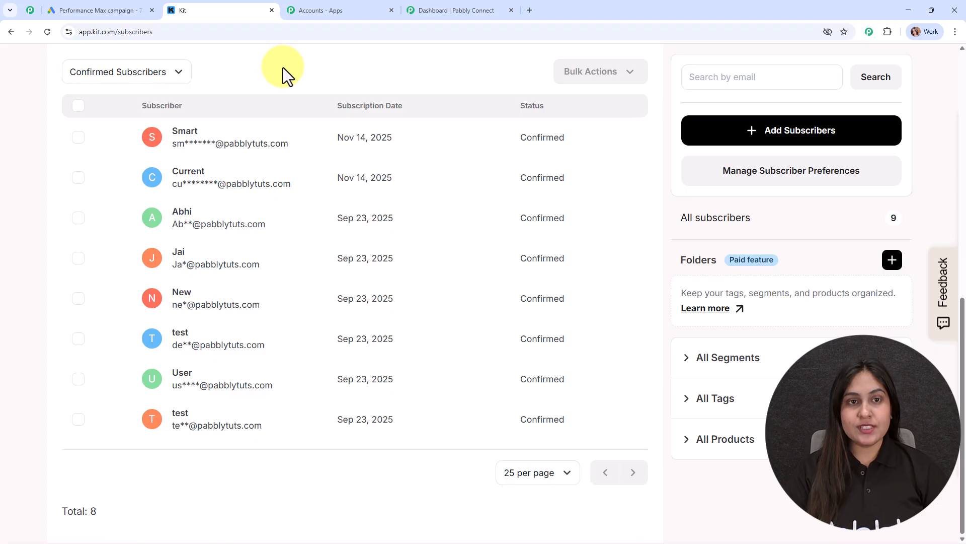
pyautogui.click(119, 8)
pyautogui.click(236, 10)
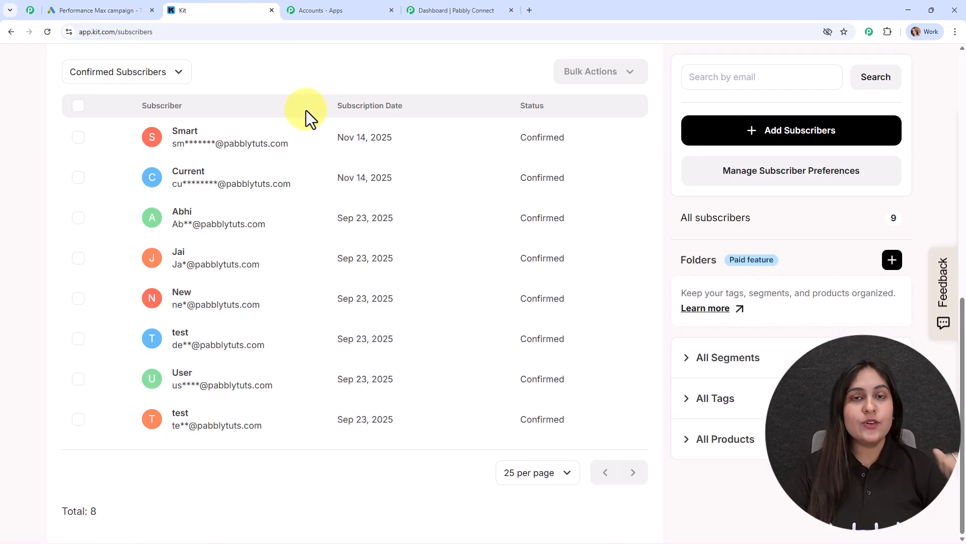
pyautogui.click(439, 11)
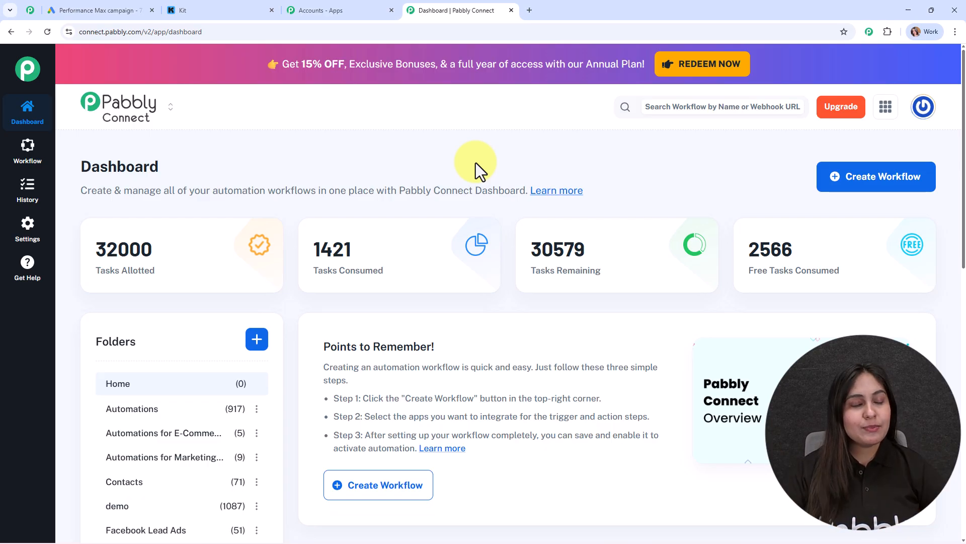
pyautogui.click(359, 9)
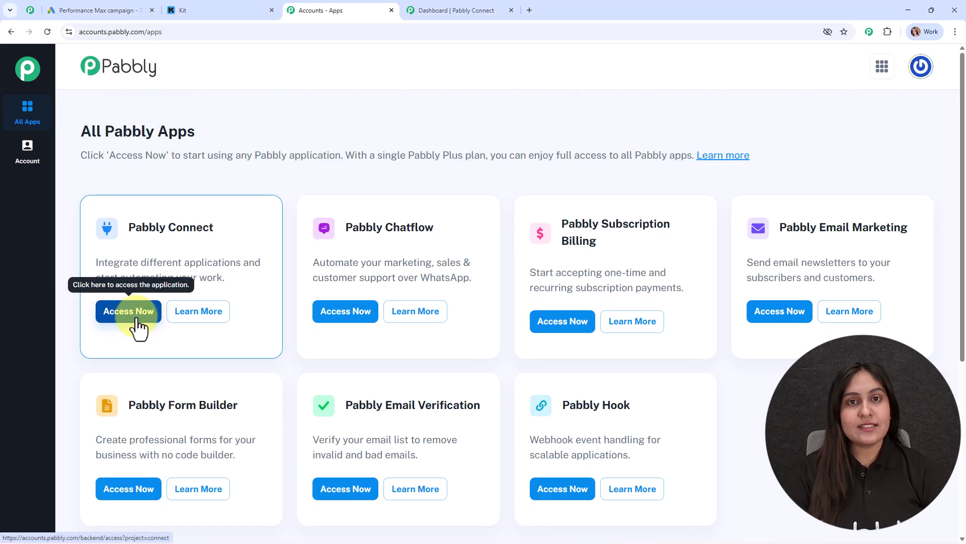
pyautogui.click(508, 5)
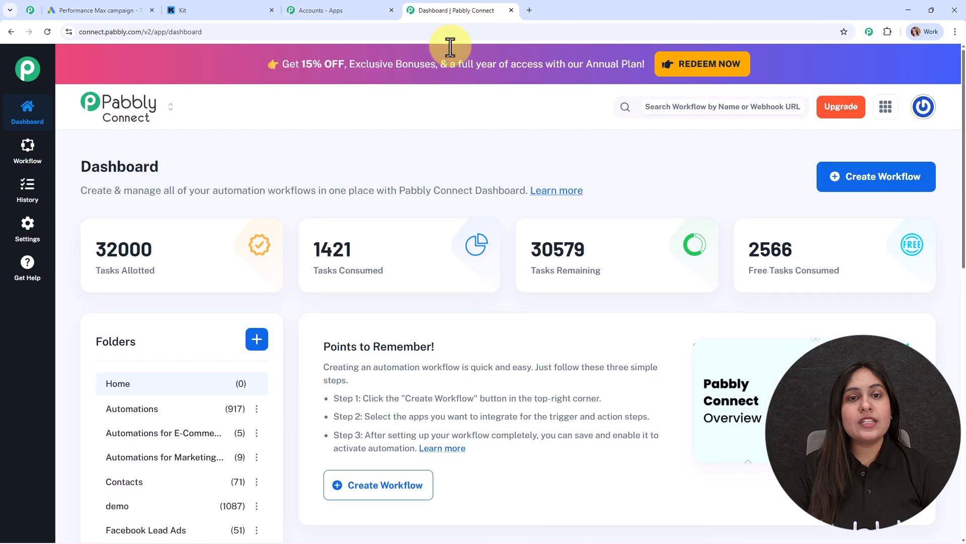
pyautogui.moveTo(463, 229)
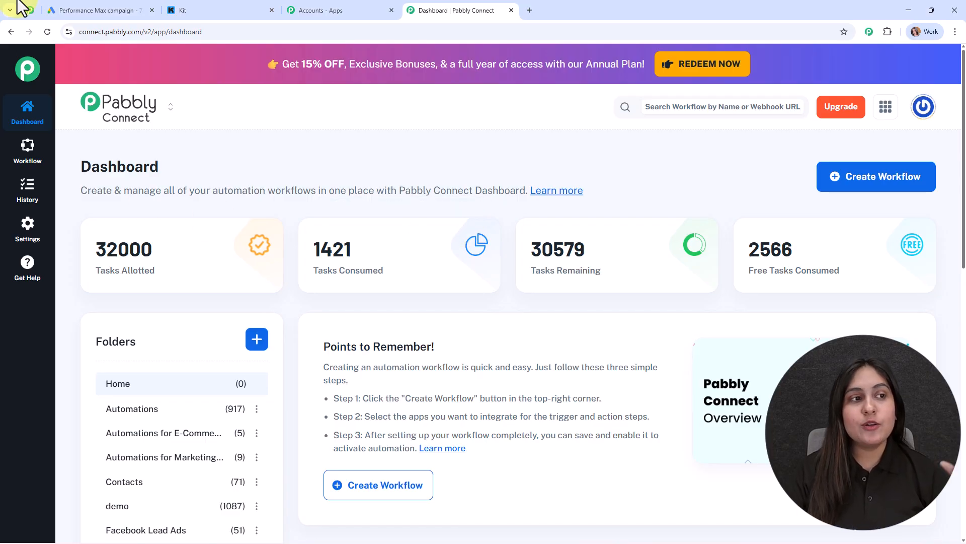
# Examine the Pabbly Community page, including its membership benefits, video tutorials, customer reviews and join option
pyautogui.click(31, 9)
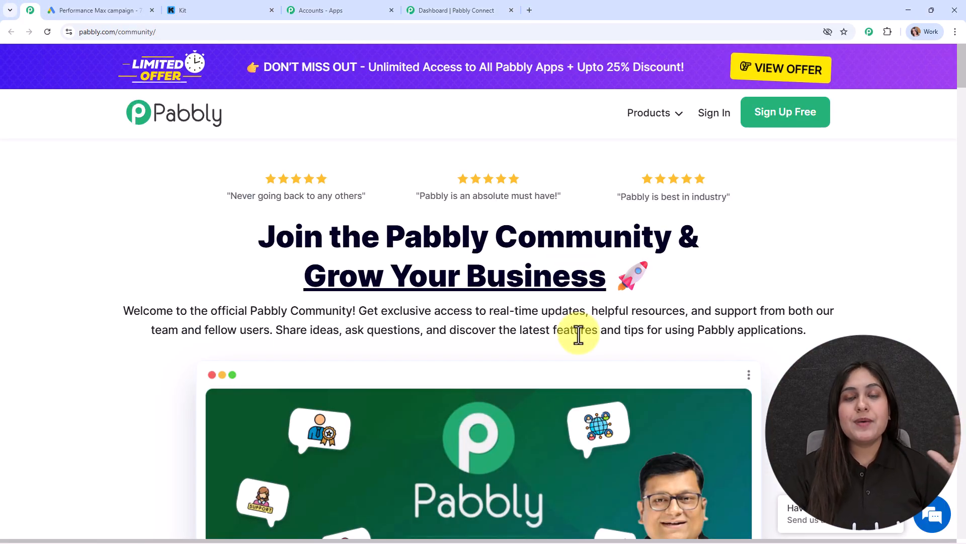
pyautogui.scroll(-15, 578, 333)
pyautogui.scroll(-18, 577, 355)
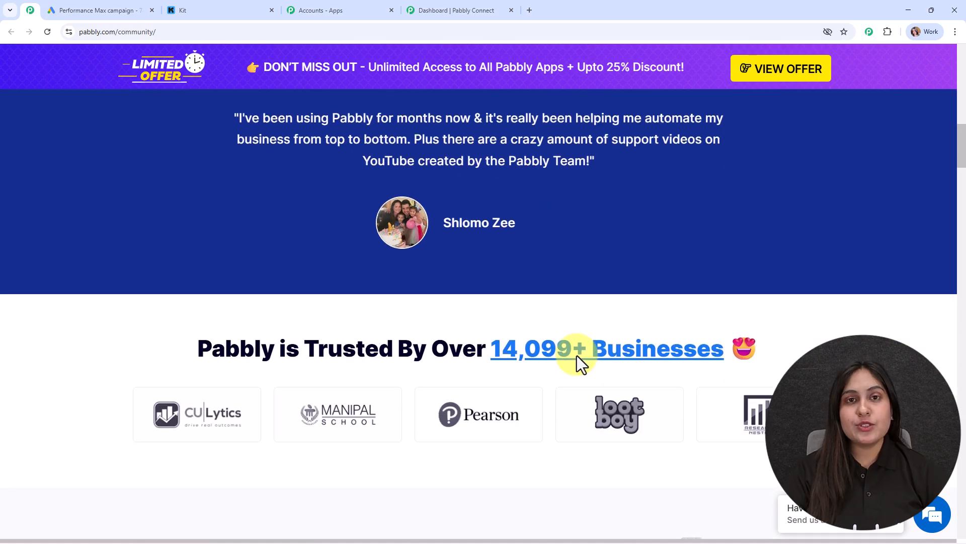
pyautogui.scroll(-18, 577, 356)
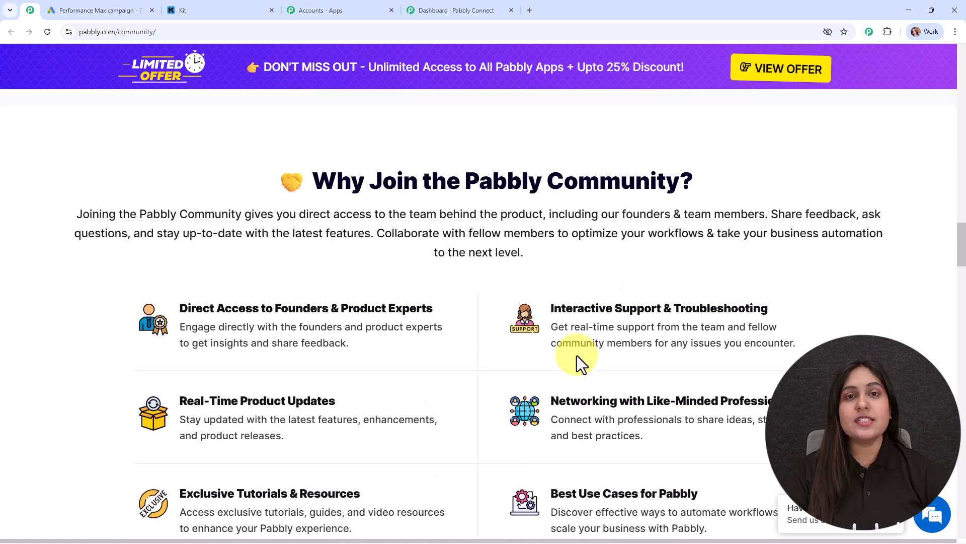
pyautogui.scroll(-15, 576, 356)
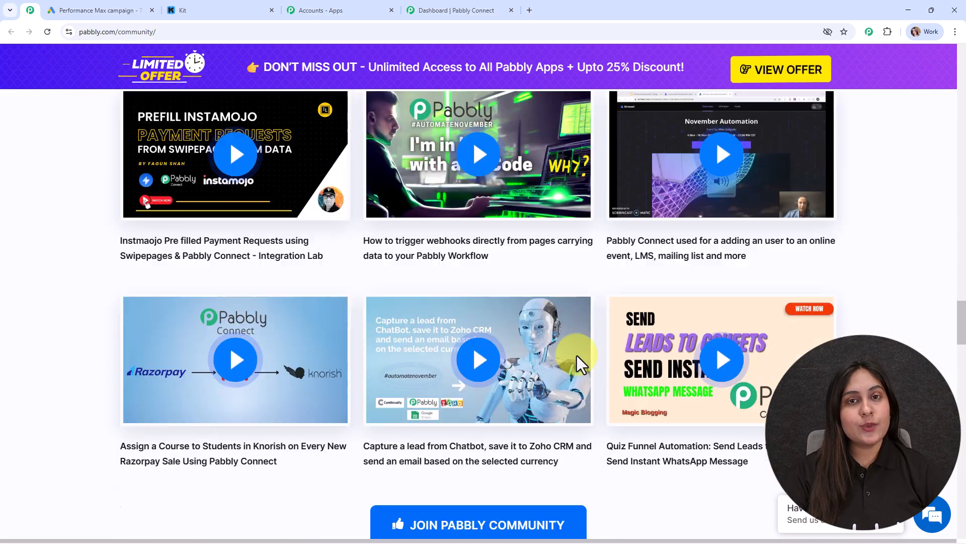
pyautogui.scroll(-14, 577, 355)
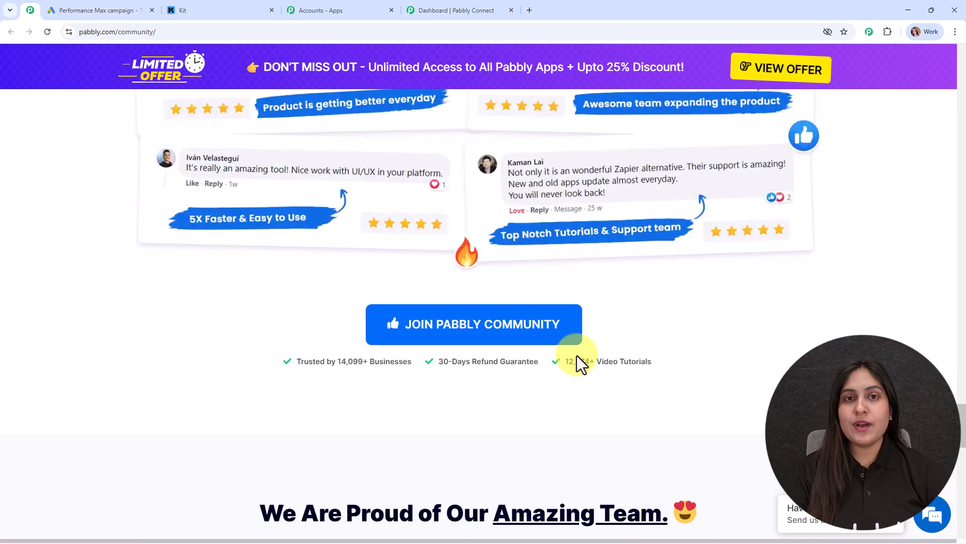
pyautogui.scroll(-13, 577, 355)
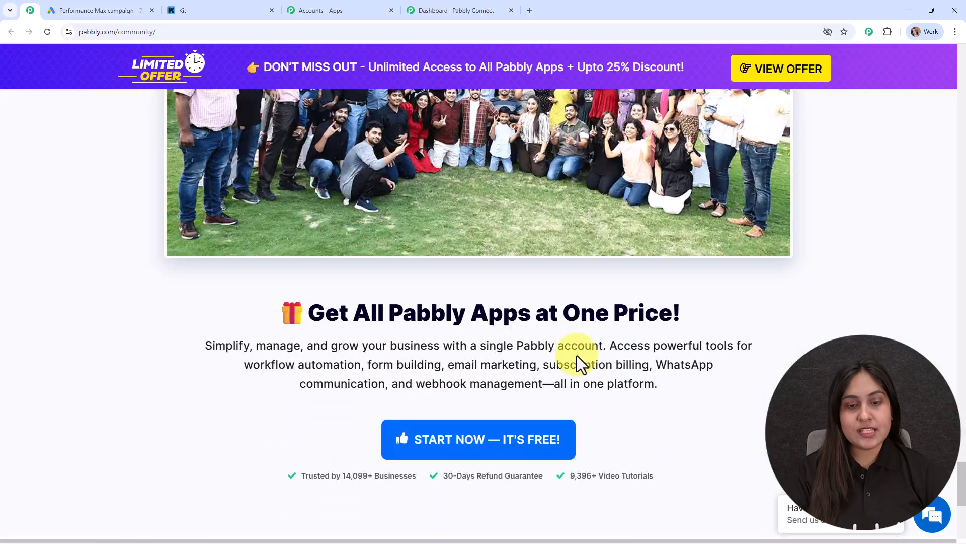
pyautogui.scroll(-7, 577, 355)
pyautogui.scroll(14, 577, 355)
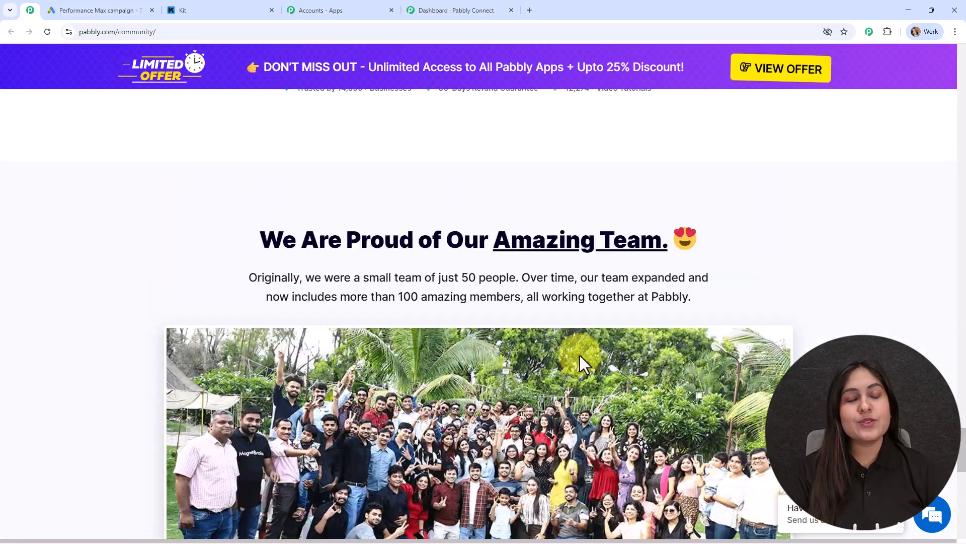
pyautogui.scroll(15, 580, 355)
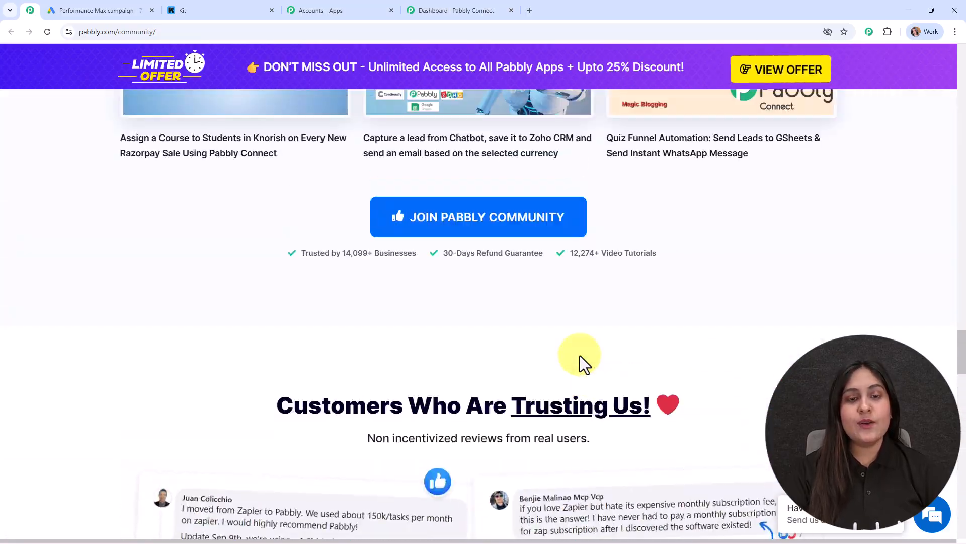
pyautogui.scroll(2, 579, 356)
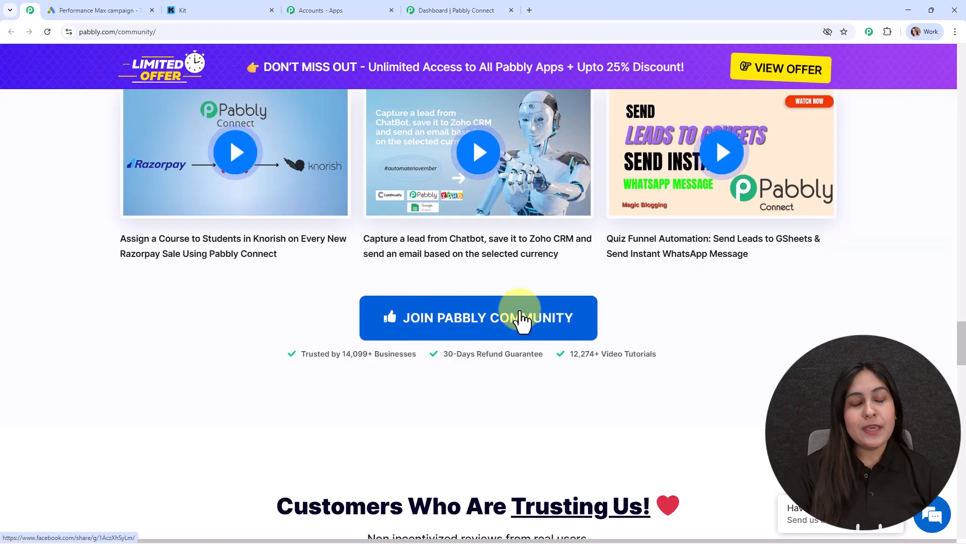
pyautogui.scroll(5, 961, 224)
pyautogui.moveTo(960, 217); pyautogui.dragTo(955, 49)
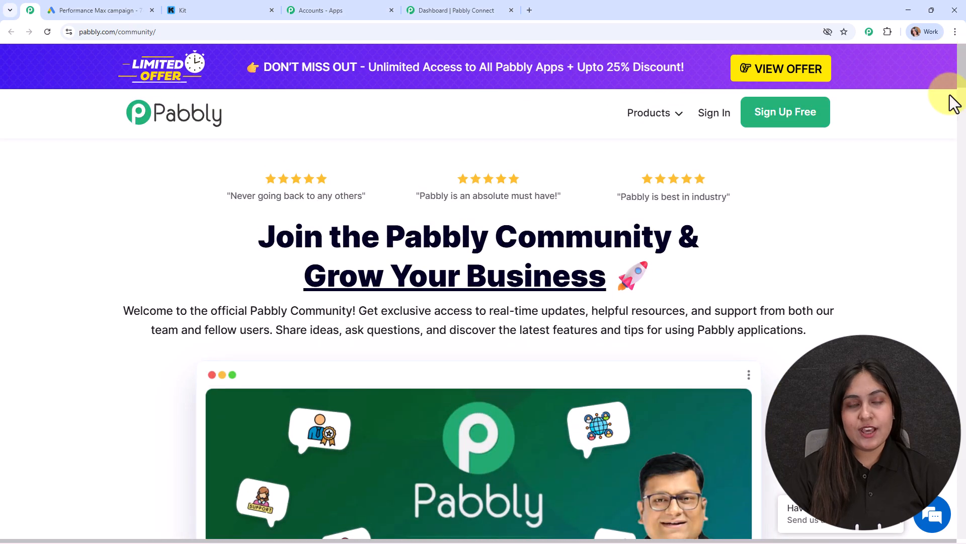
# Start a workflow in Pabbly Connect with the New (Beta) builder, naming it "Send Google Ads Leads to Kit Automatically"
pyautogui.click(443, 9)
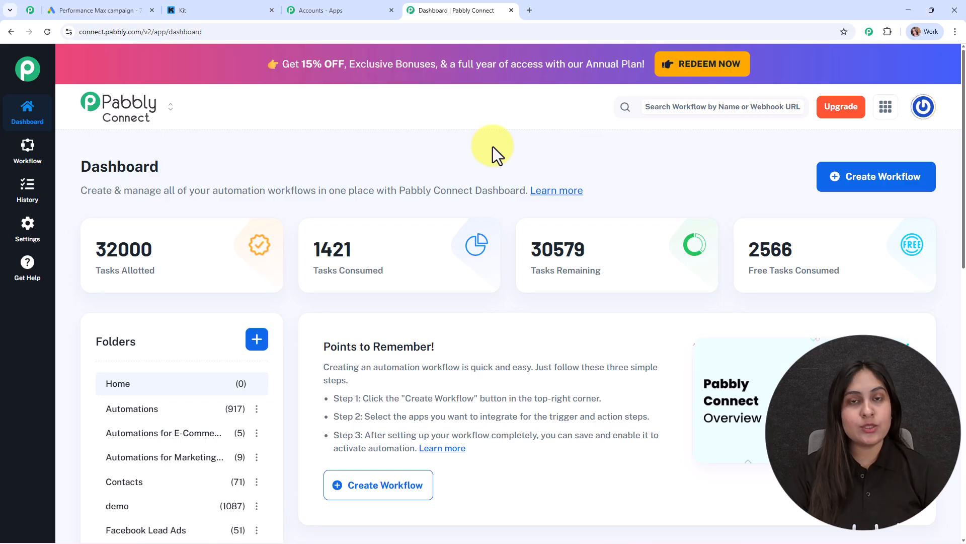
pyautogui.click(901, 182)
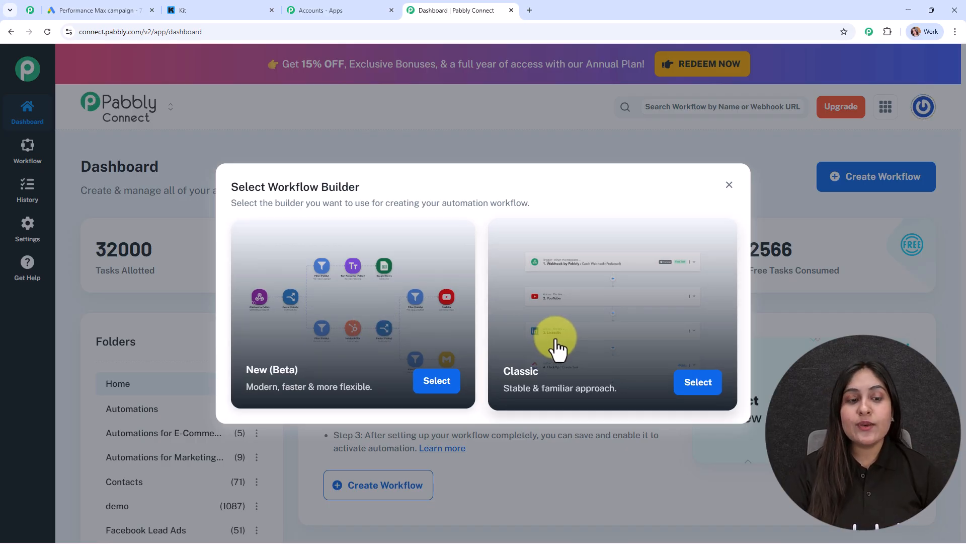
pyautogui.click(439, 383)
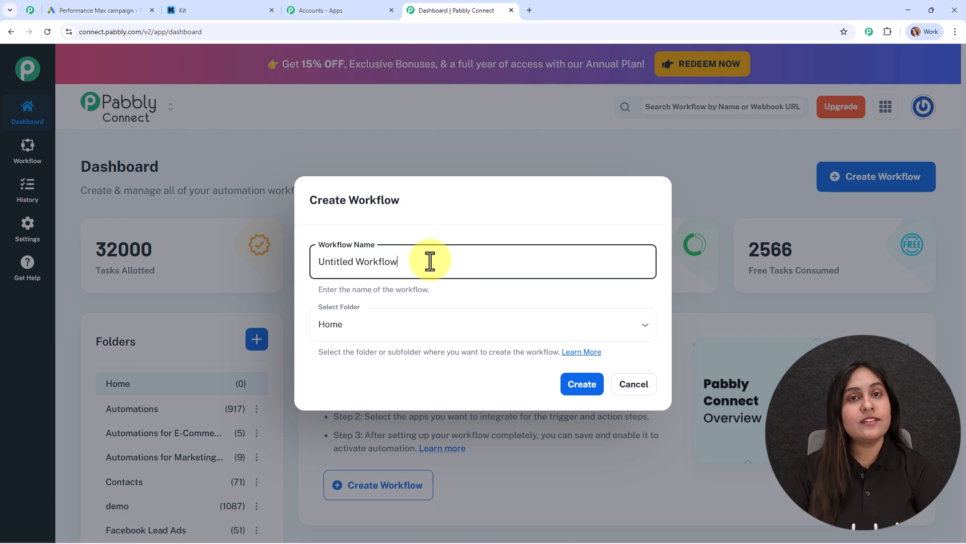
pyautogui.moveTo(431, 262); pyautogui.dragTo(286, 250)
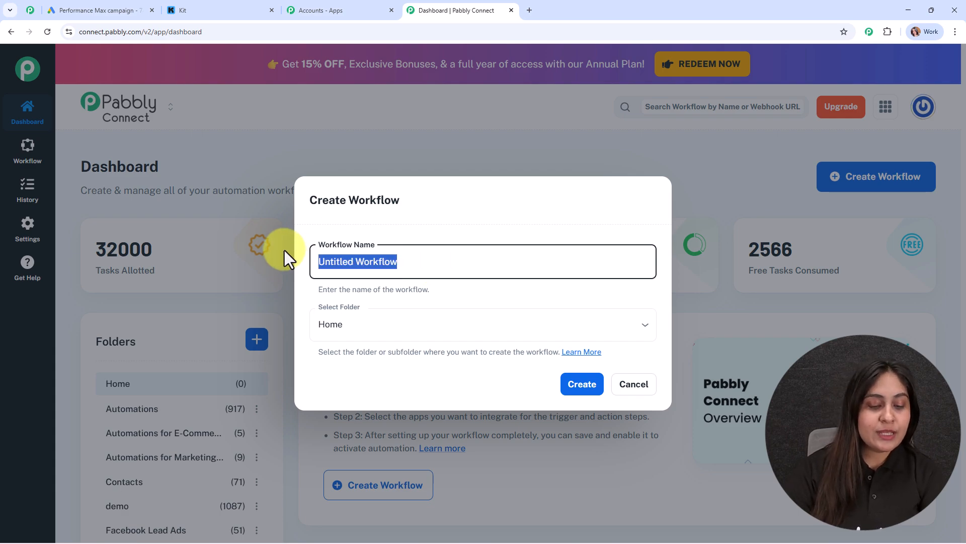
pyautogui.write('Send Google Ads Leads to Kit Automatically')
pyautogui.moveTo(316, 264); pyautogui.dragTo(621, 262)
pyautogui.click(623, 294)
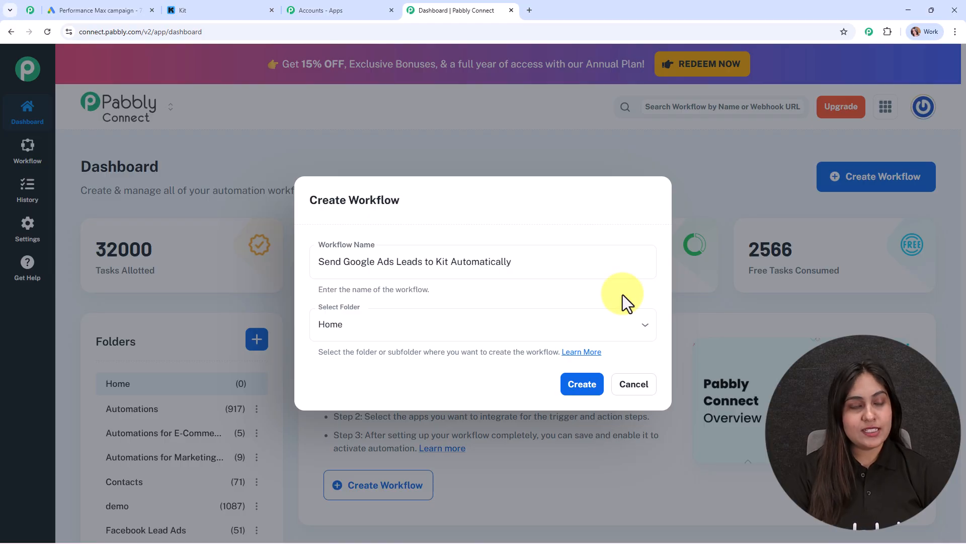
# Choose Automations as the folder for the new workflow
pyautogui.click(527, 338)
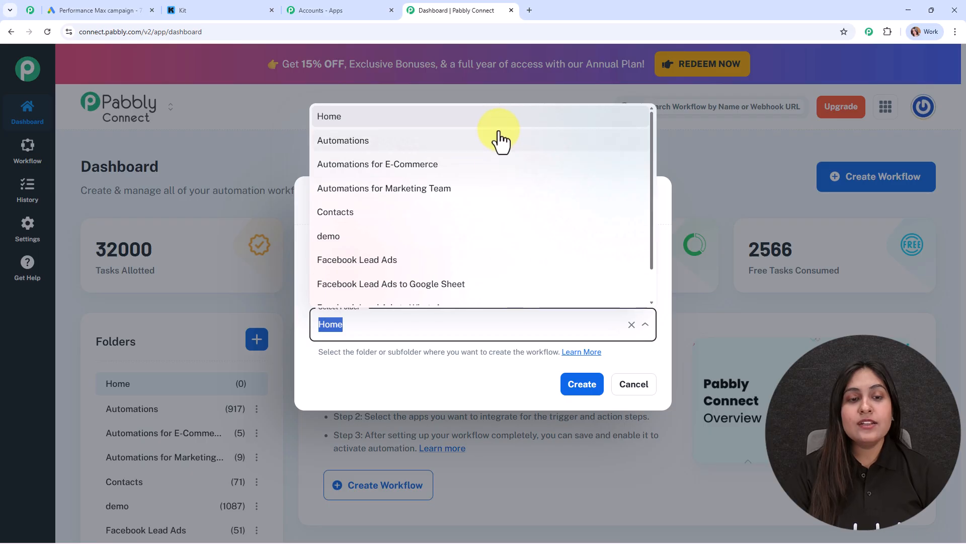
pyautogui.scroll(-1, 519, 247)
pyautogui.scroll(-1, 518, 247)
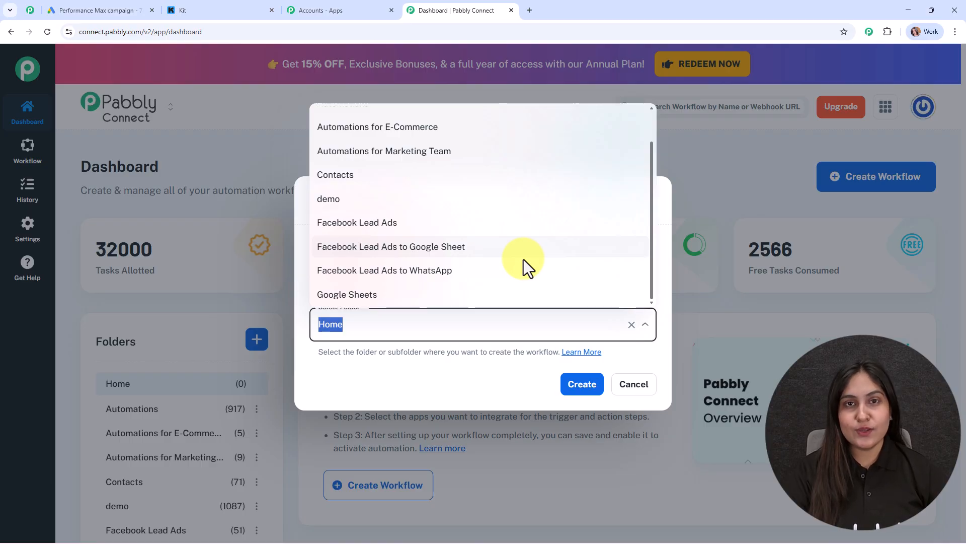
pyautogui.scroll(3, 524, 259)
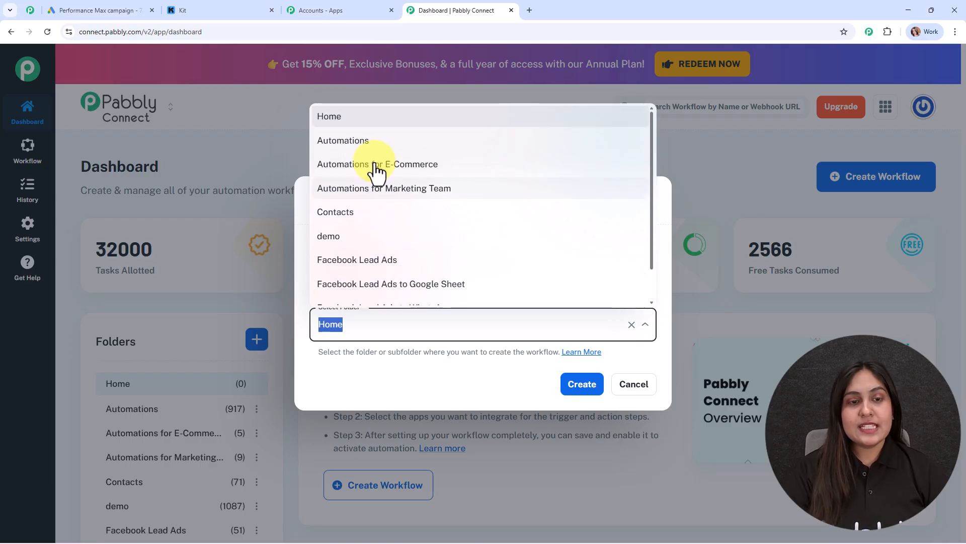
pyautogui.click(366, 145)
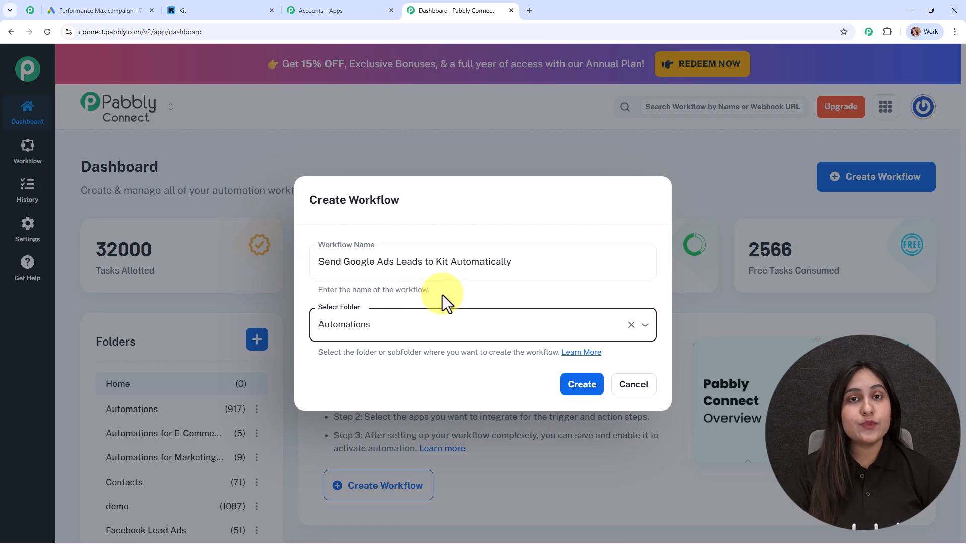
# Read the Pabbly forum article on creating and sharing folders, and return to the workflow creation dialog
pyautogui.click(586, 353)
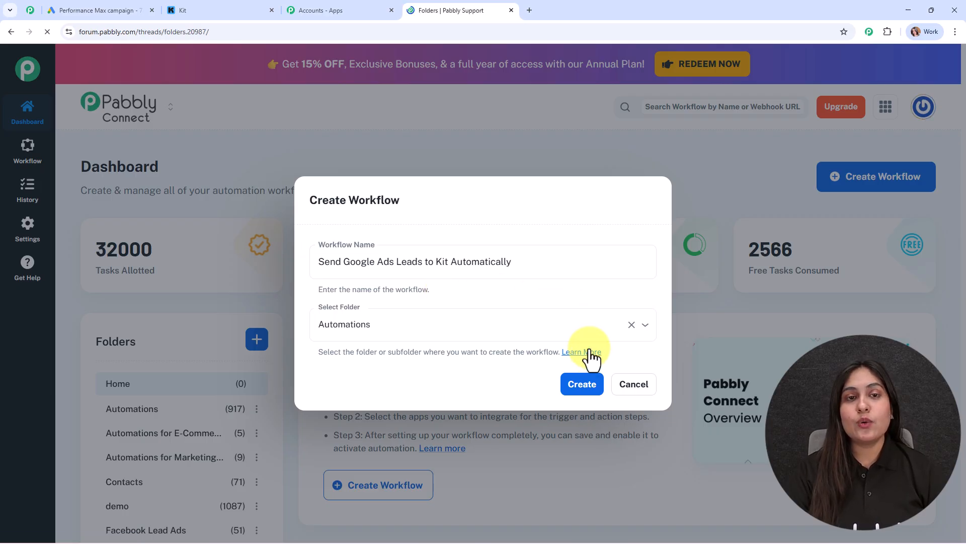
pyautogui.scroll(-12, 404, 244)
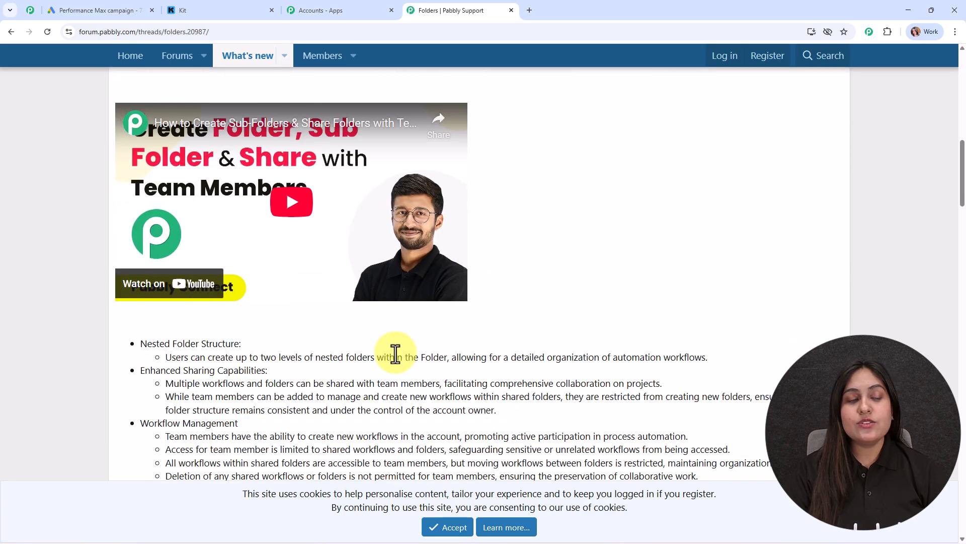
pyautogui.scroll(-11, 382, 355)
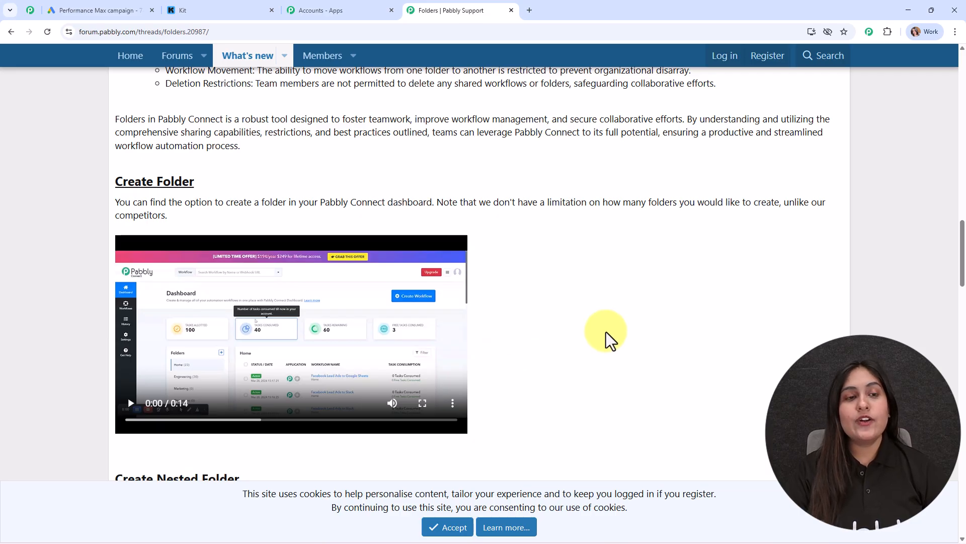
pyautogui.click(11, 32)
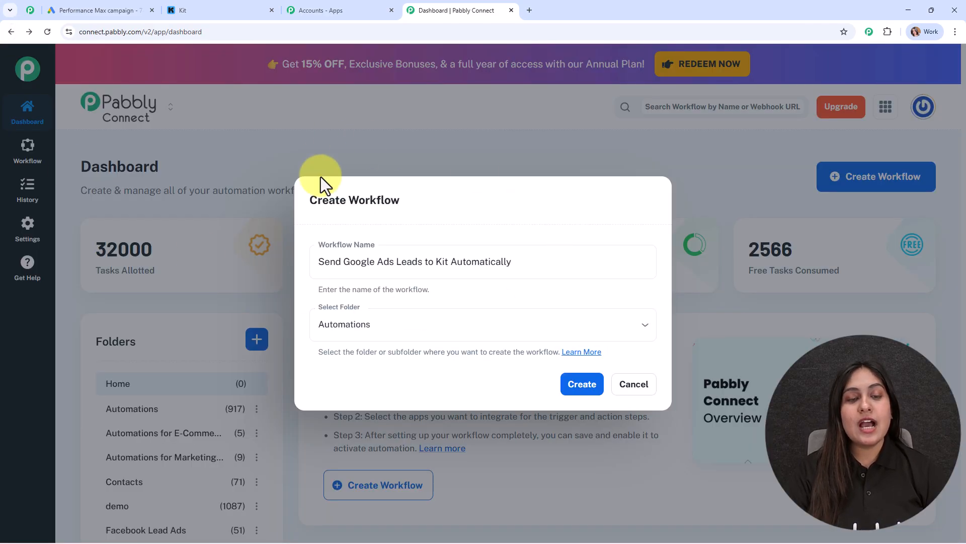
# Create the workflow and move its Add Trigger node to the upper-left area of the canvas
pyautogui.click(581, 386)
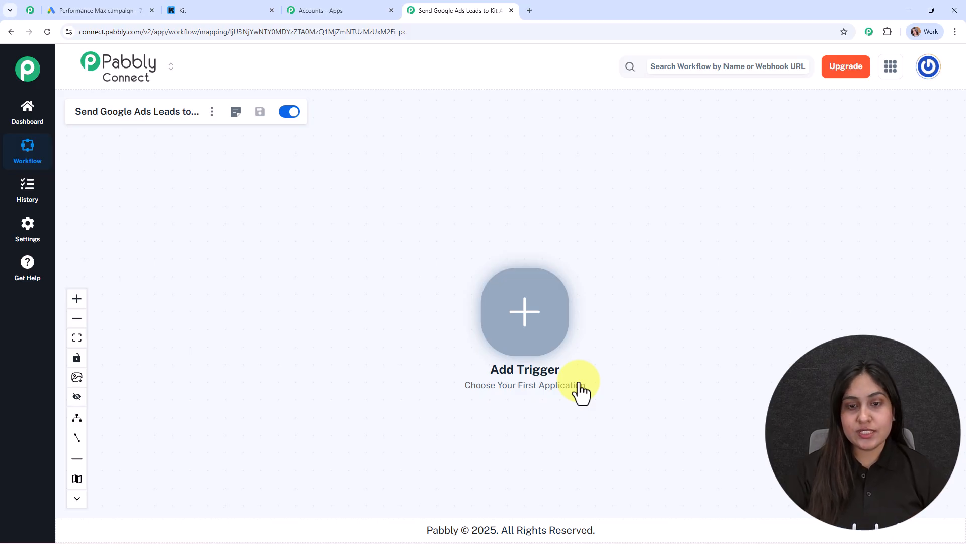
pyautogui.moveTo(533, 302); pyautogui.dragTo(362, 217)
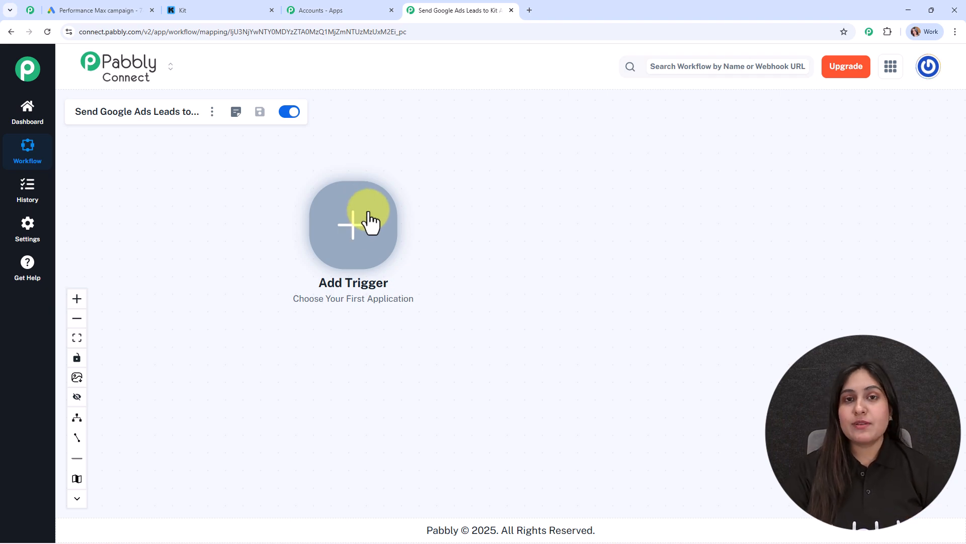
# Set the workflow's trigger to the Google Ads app with the New Lead Form Entry event
pyautogui.click(360, 224)
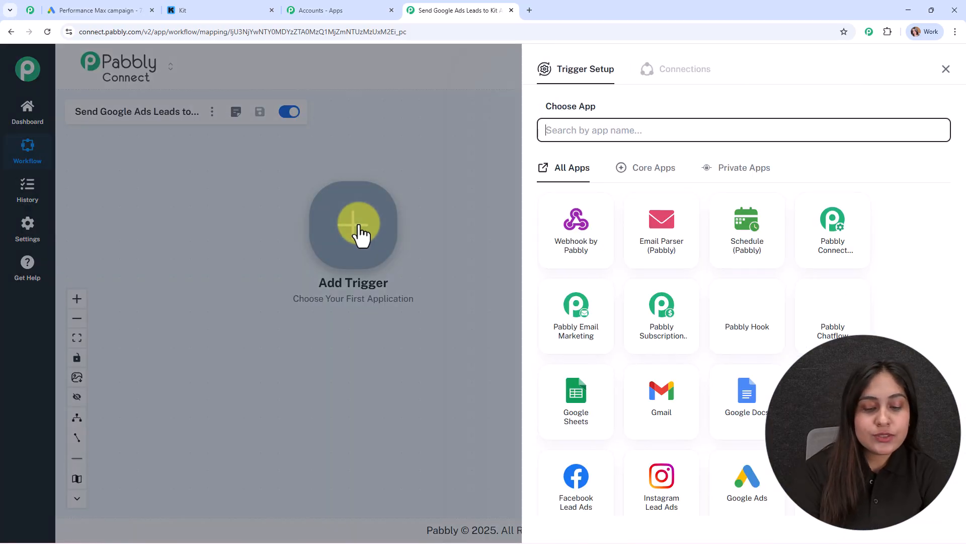
pyautogui.write('goog')
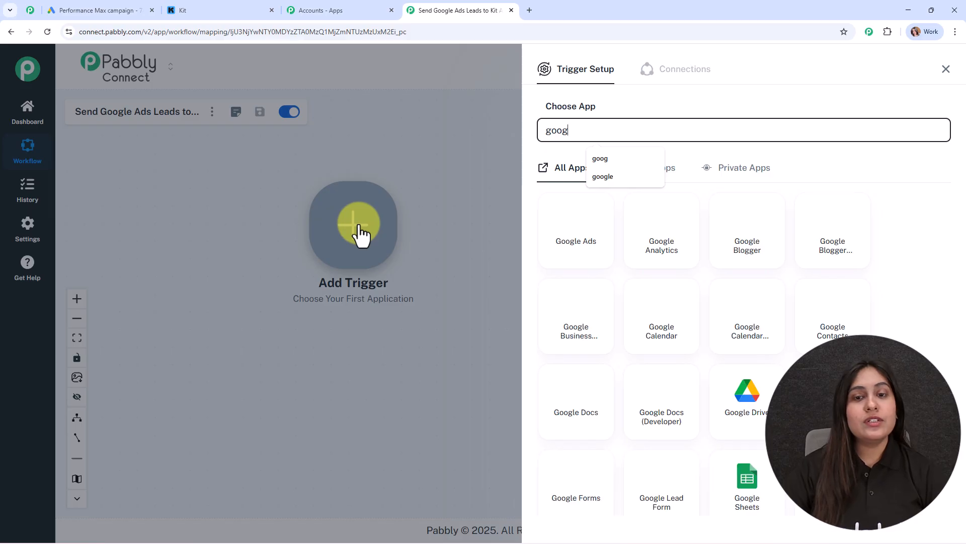
pyautogui.click(585, 246)
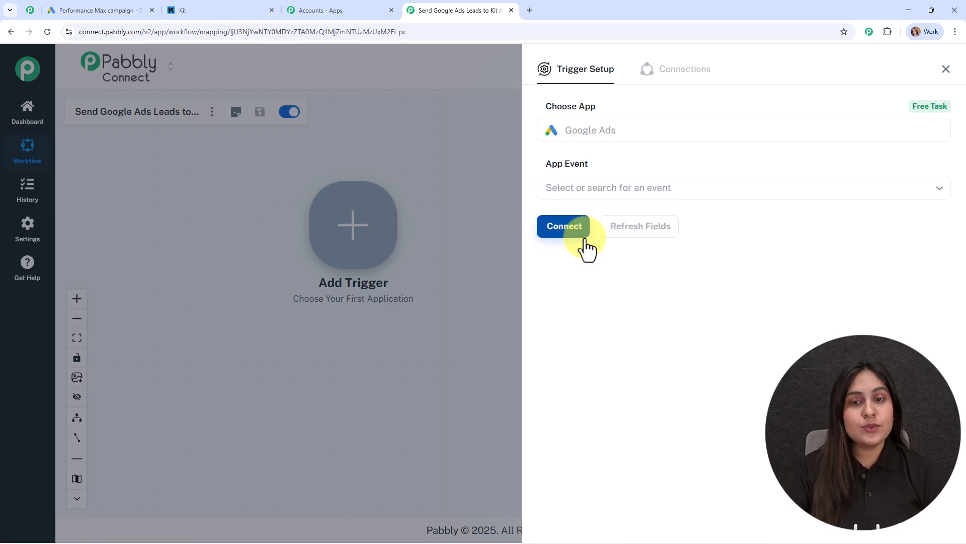
pyautogui.click(574, 192)
pyautogui.click(598, 272)
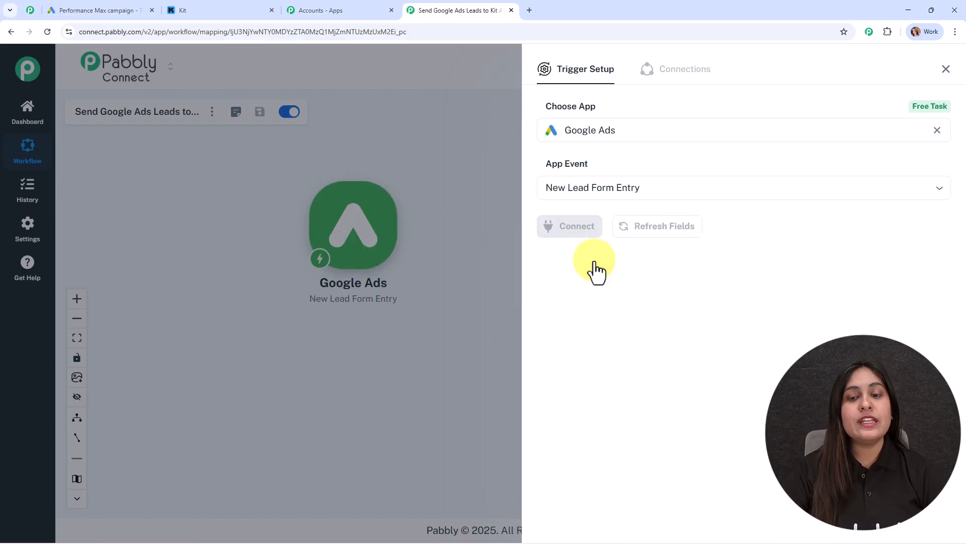
# Connect the Google Ads trigger, copy its webhook URL, and start capturing the webhook response
pyautogui.click(578, 230)
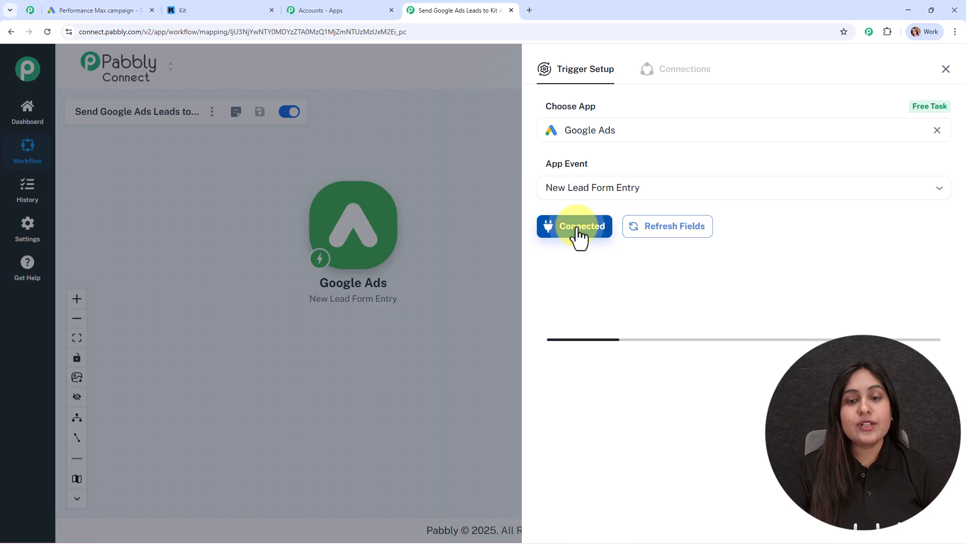
pyautogui.scroll(-3, 797, 255)
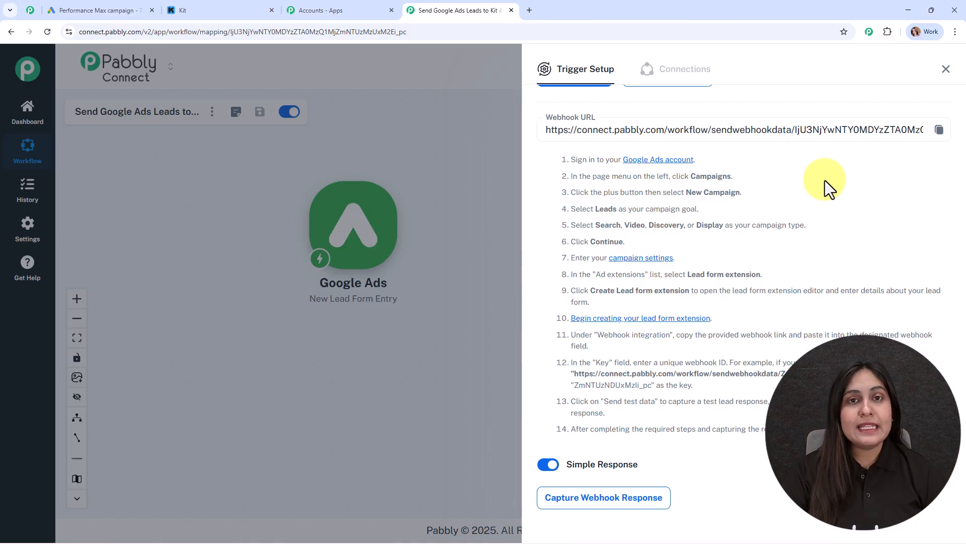
pyautogui.moveTo(571, 159); pyautogui.dragTo(964, 428)
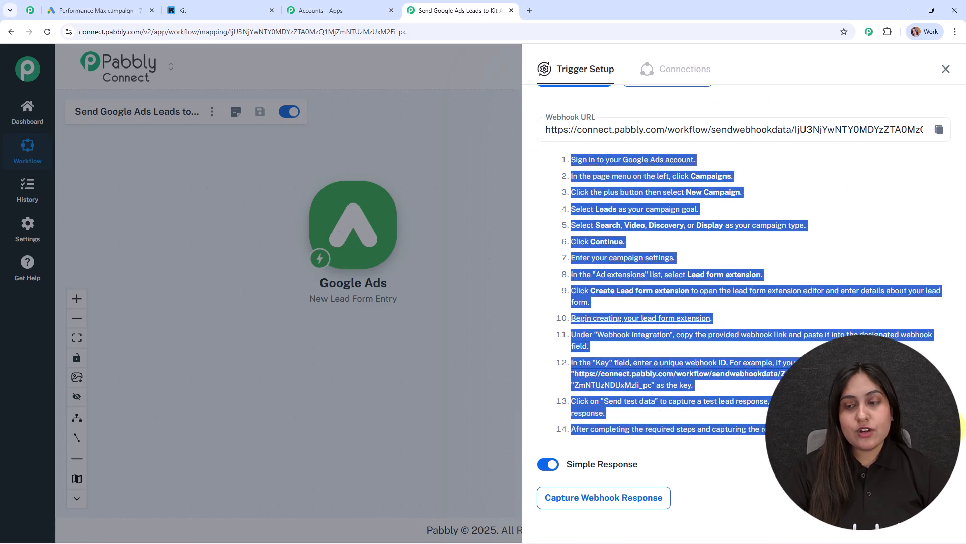
pyautogui.click(880, 204)
pyautogui.click(939, 131)
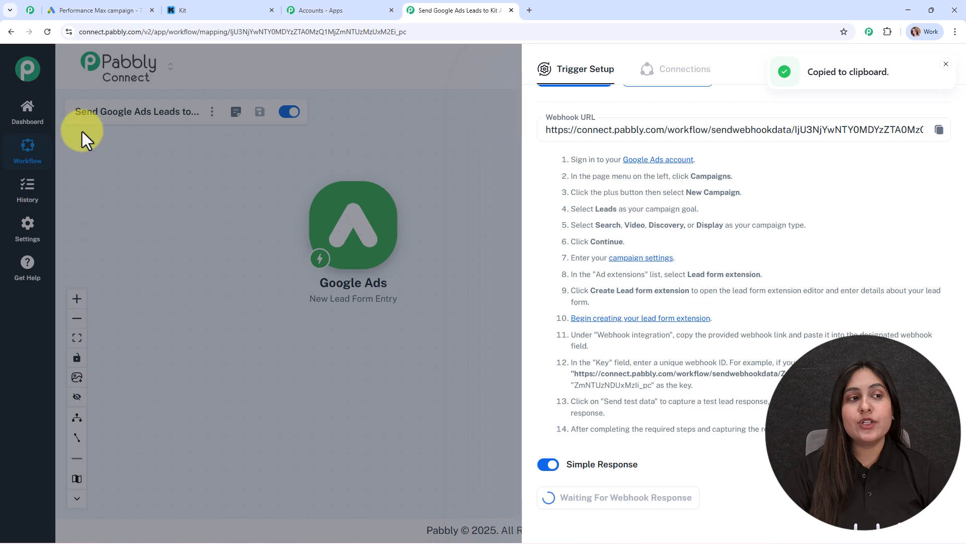
# Switch to Google Ads and review the campaign lead form's contact, work, additional information and call-to-action settings
pyautogui.click(108, 7)
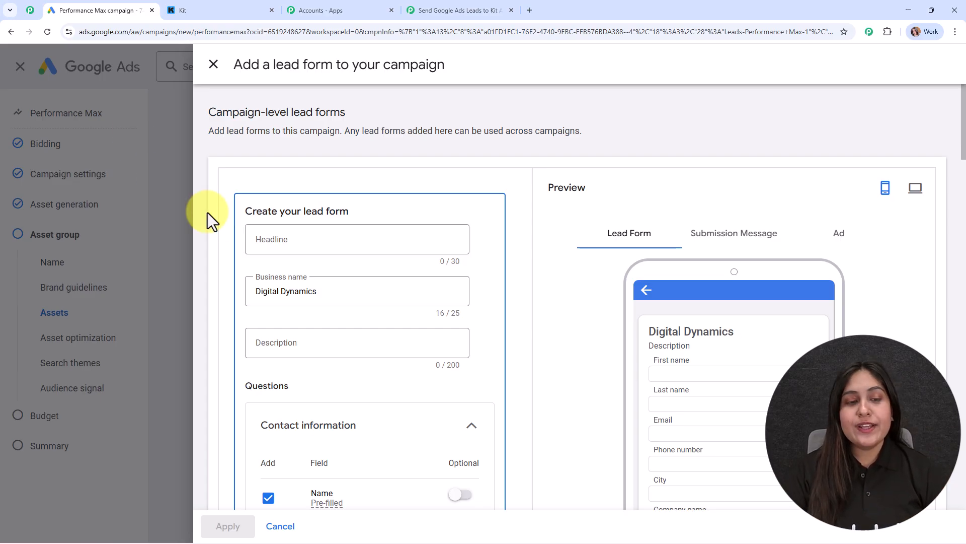
pyautogui.scroll(-2, 494, 195)
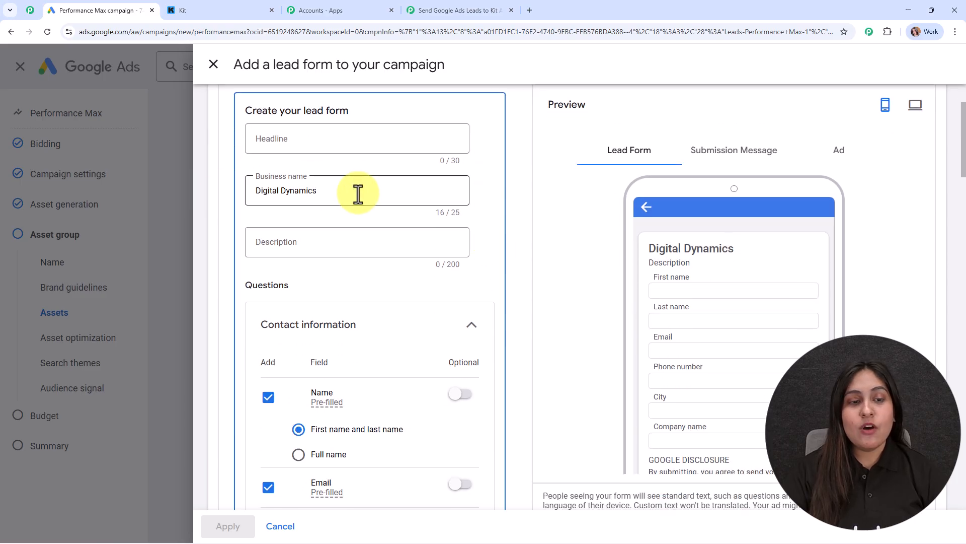
pyautogui.scroll(-2, 458, 235)
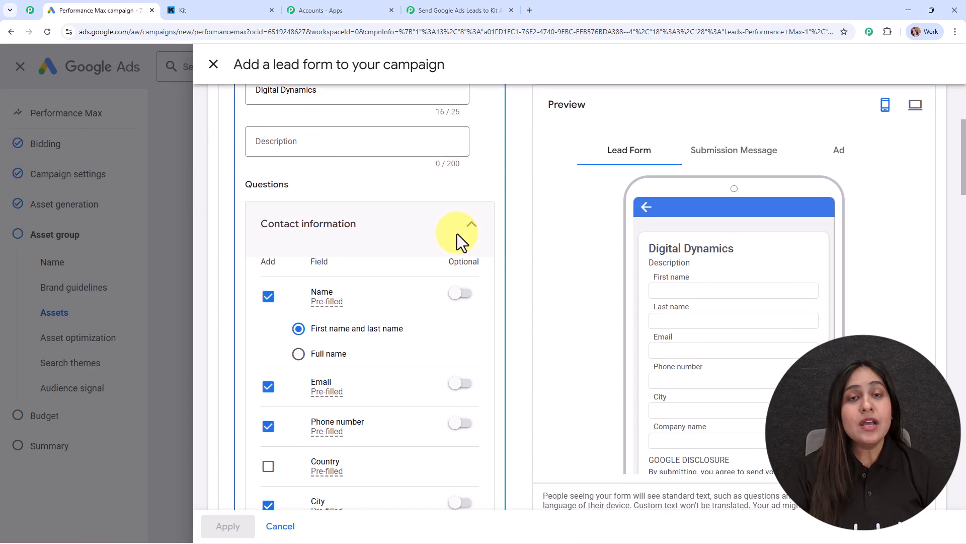
pyautogui.scroll(-2, 483, 267)
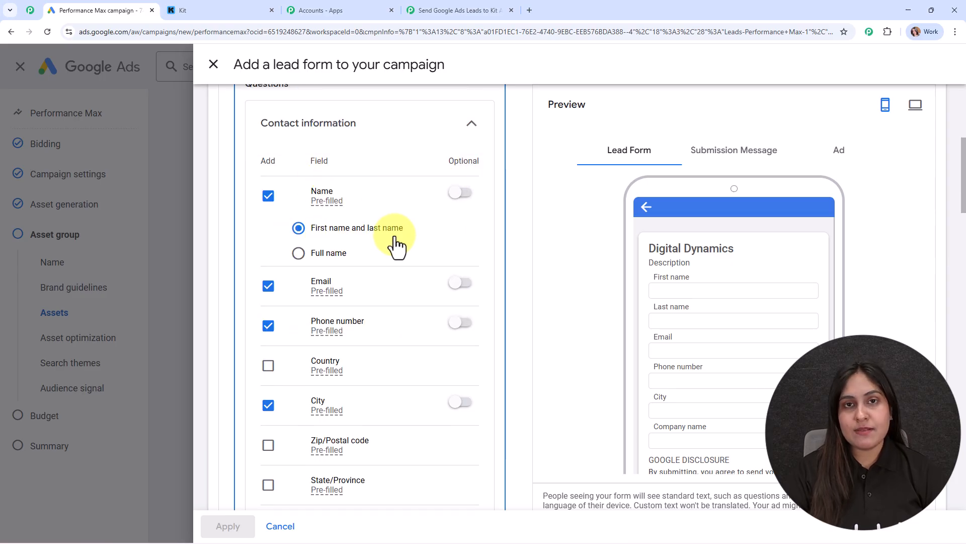
pyautogui.scroll(-1, 399, 246)
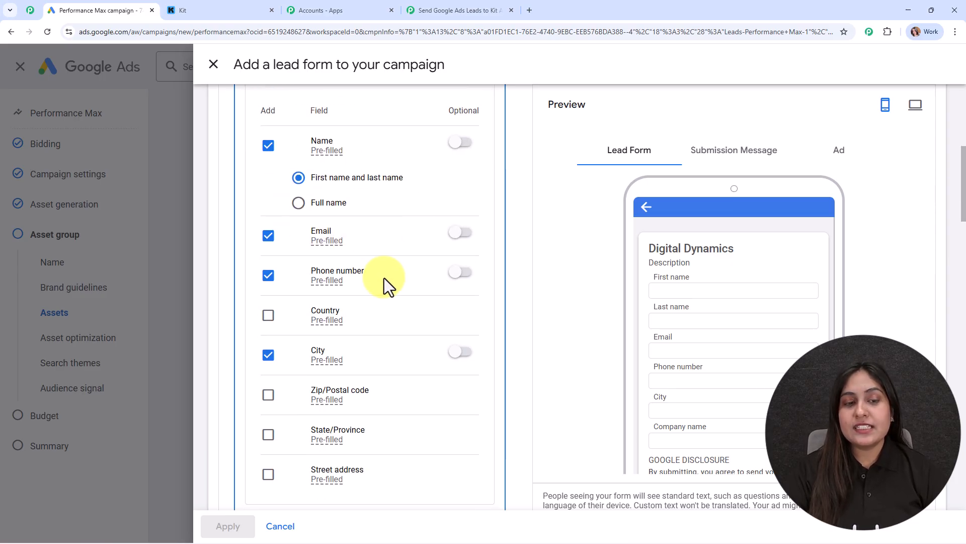
pyautogui.scroll(-6, 400, 337)
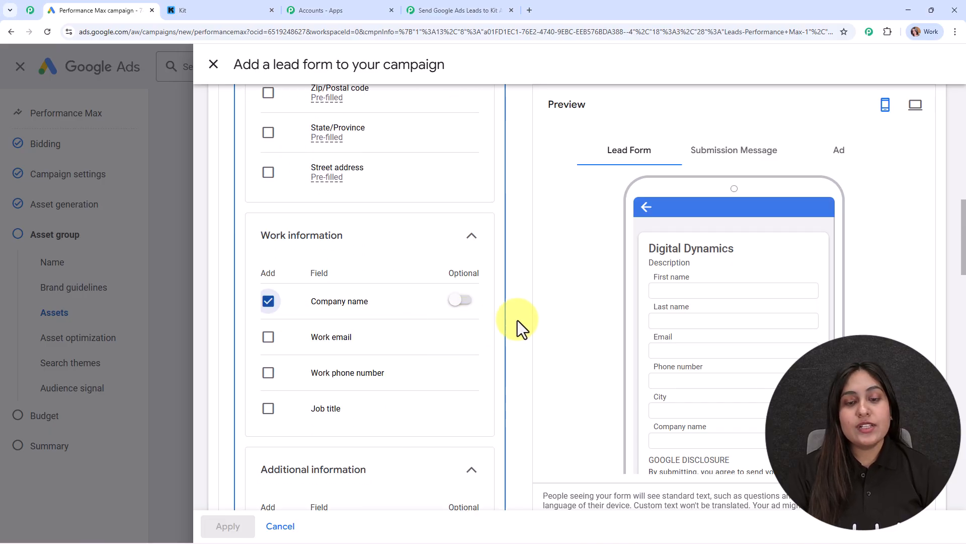
pyautogui.scroll(-4, 518, 322)
pyautogui.scroll(-3, 730, 342)
pyautogui.scroll(3, 765, 347)
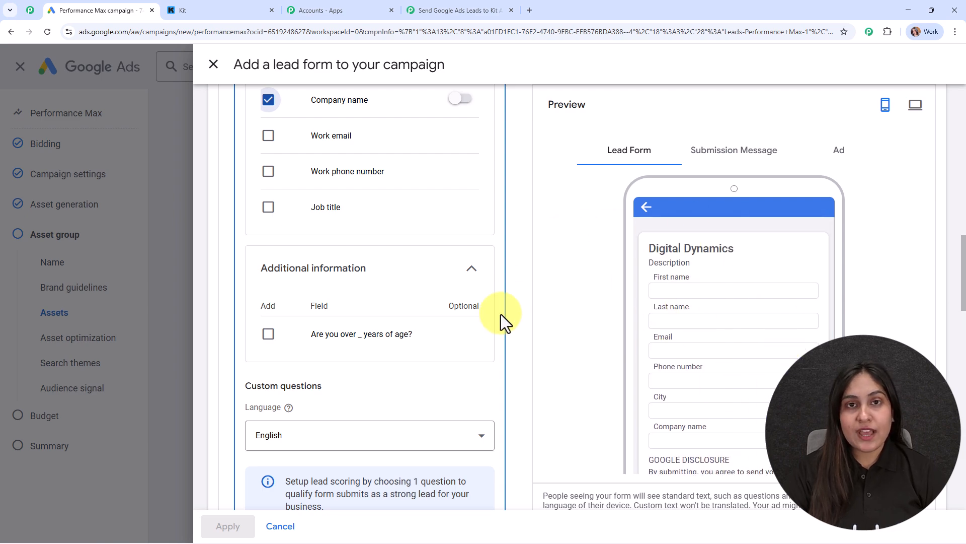
pyautogui.scroll(-10, 497, 331)
pyautogui.scroll(-9, 497, 332)
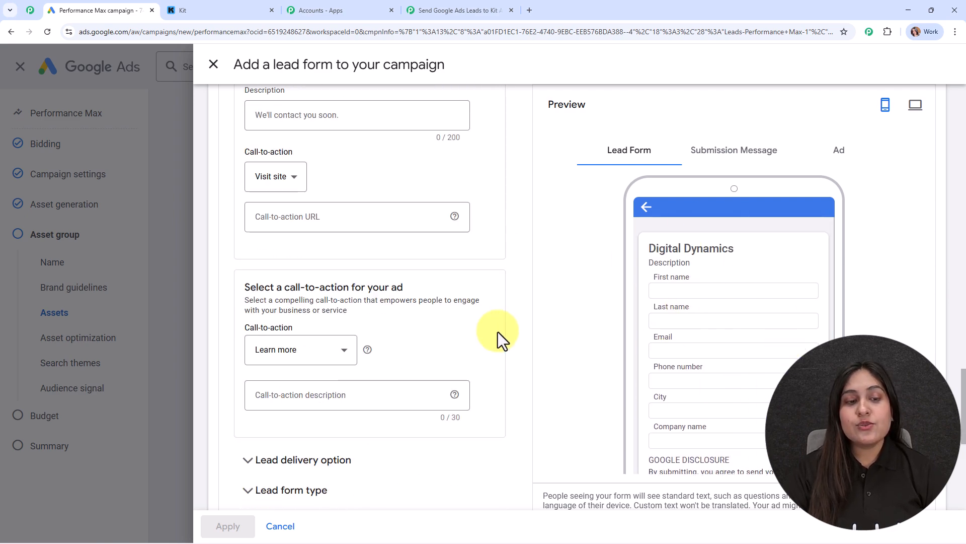
# Fill in the lead form's webhook integration with the copied webhook URL and a webhook key, and send test data
pyautogui.click(286, 227)
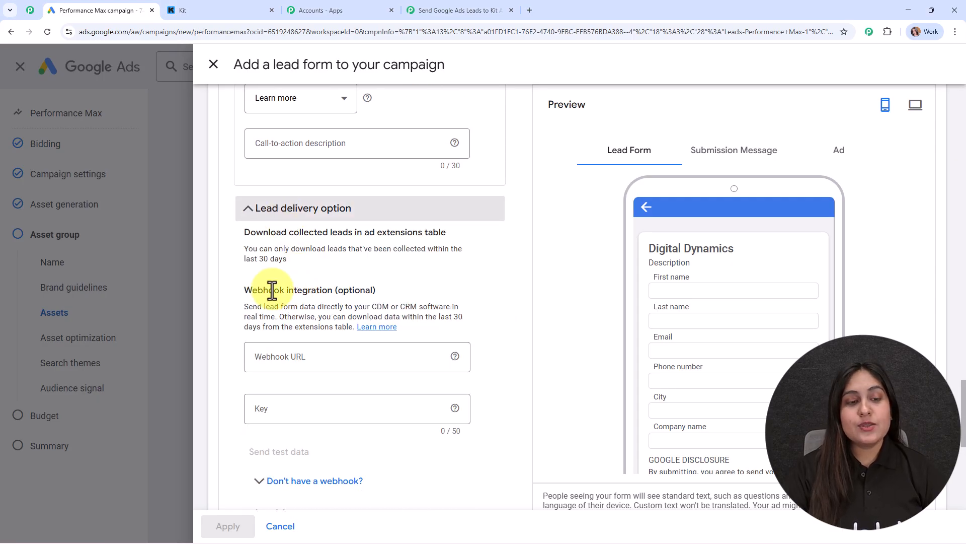
pyautogui.moveTo(239, 290); pyautogui.dragTo(458, 296)
pyautogui.click(458, 295)
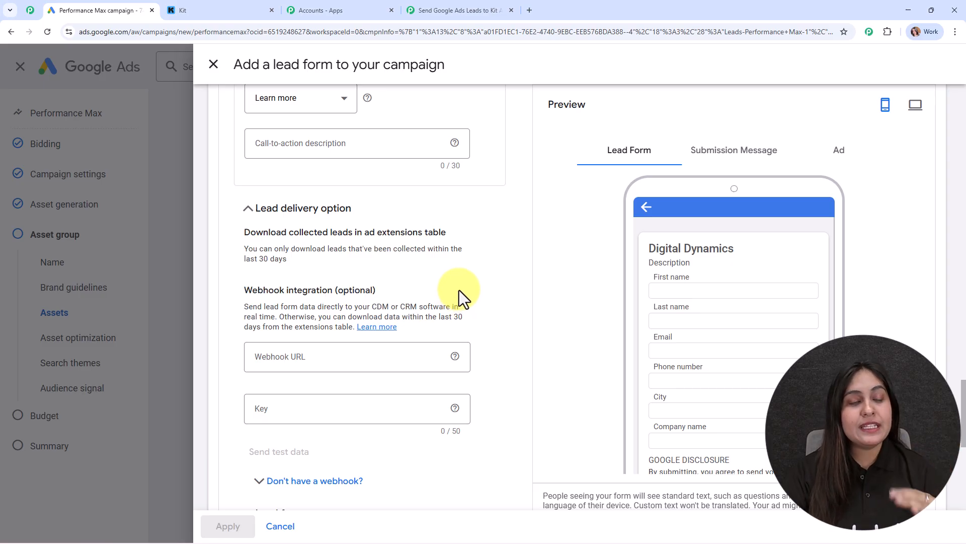
pyautogui.scroll(-2, 459, 290)
pyautogui.click(312, 263)
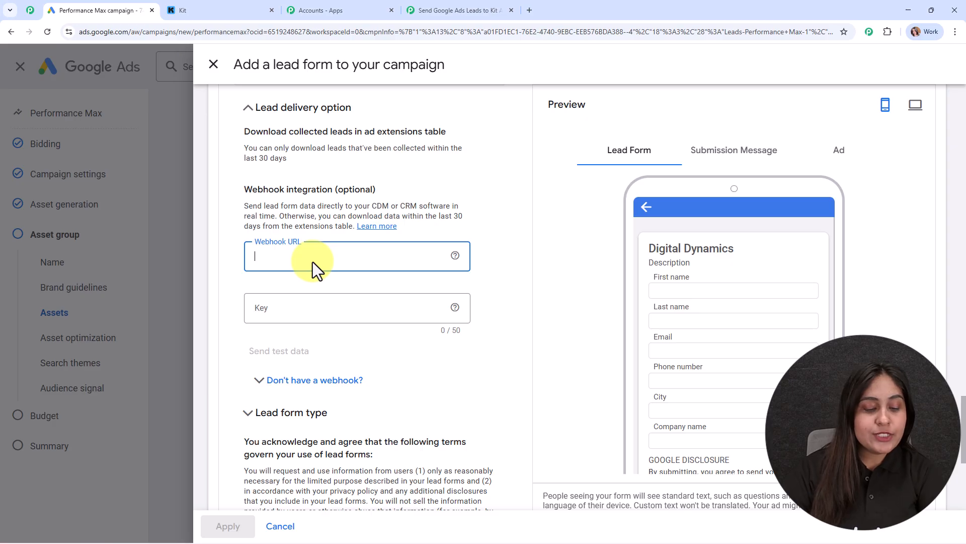
pyautogui.hotkey('ctrl', 'v')
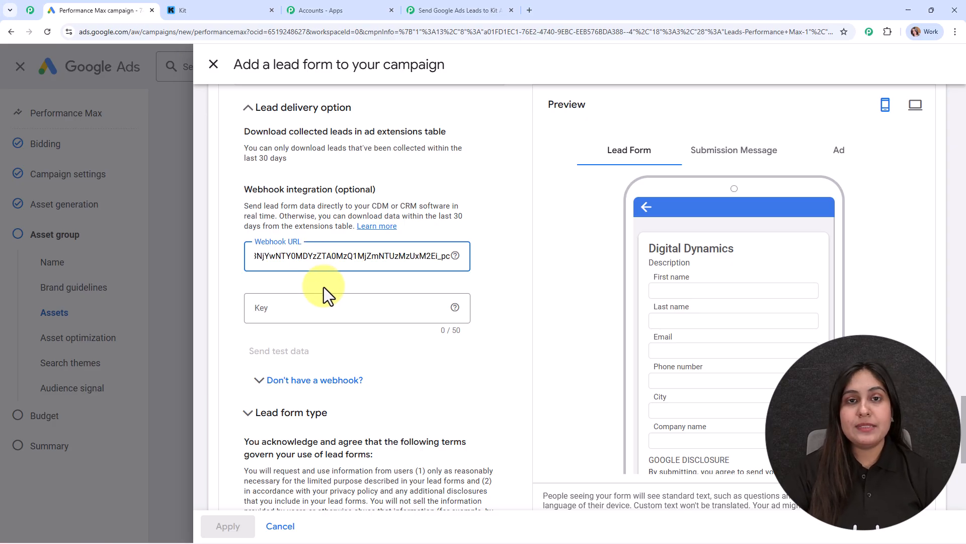
pyautogui.click(328, 305)
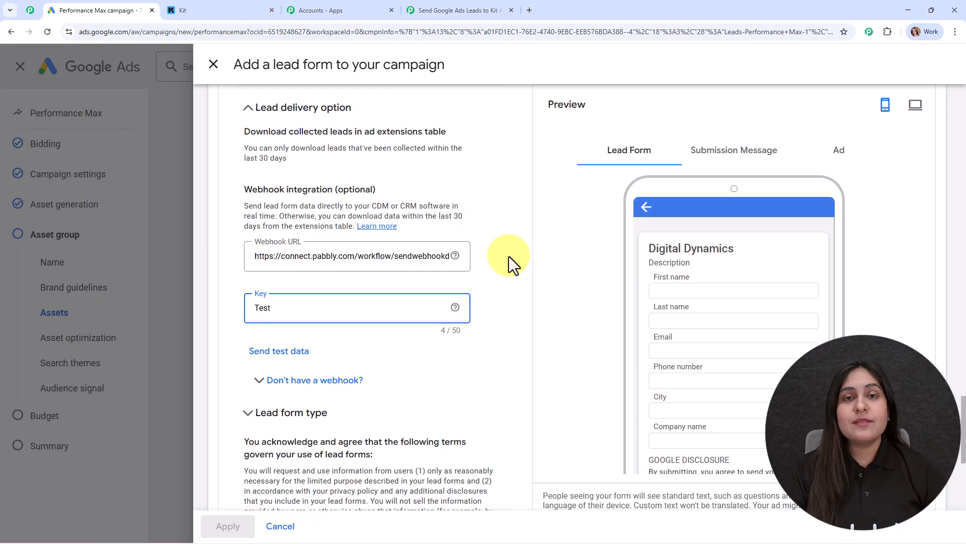
pyautogui.click(280, 351)
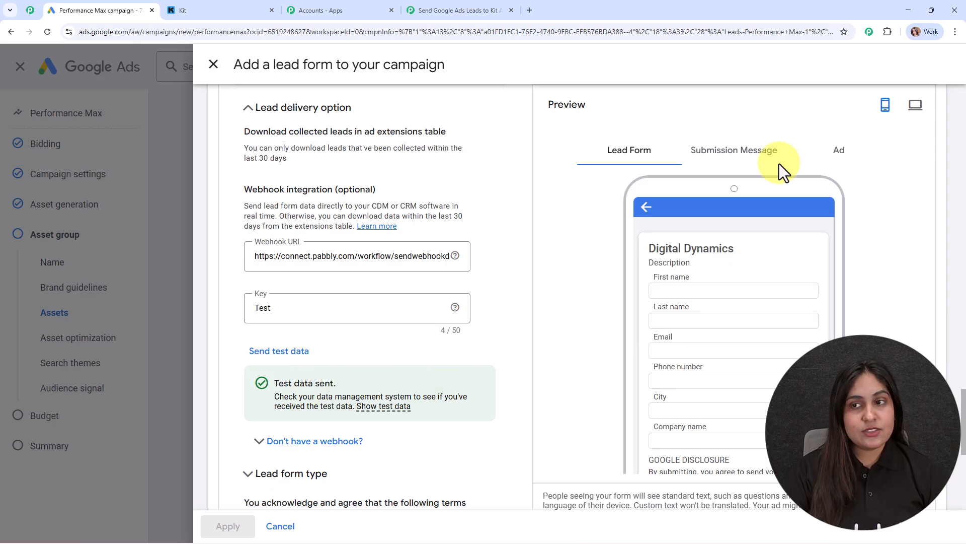
# Return to Pabbly Connect, examine the lead fields in the captured webhook response, and close the trigger setup
pyautogui.click(485, 2)
pyautogui.scroll(-10, 821, 266)
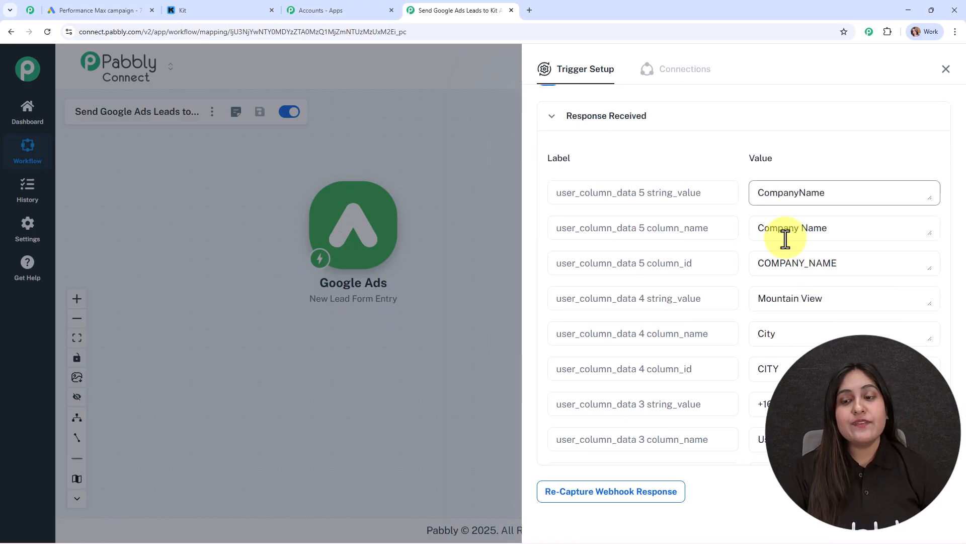
pyautogui.scroll(-1, 801, 328)
pyautogui.scroll(-2, 802, 332)
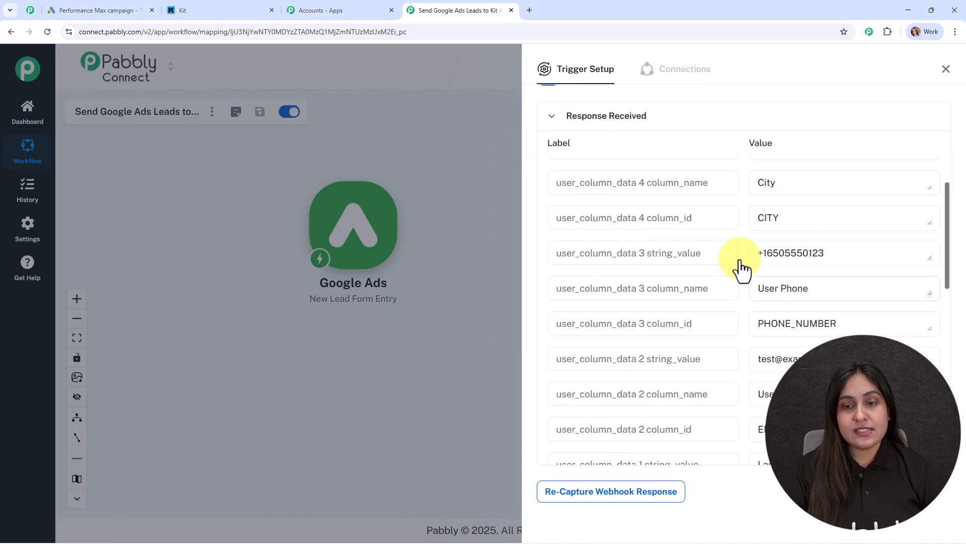
pyautogui.scroll(-3, 889, 247)
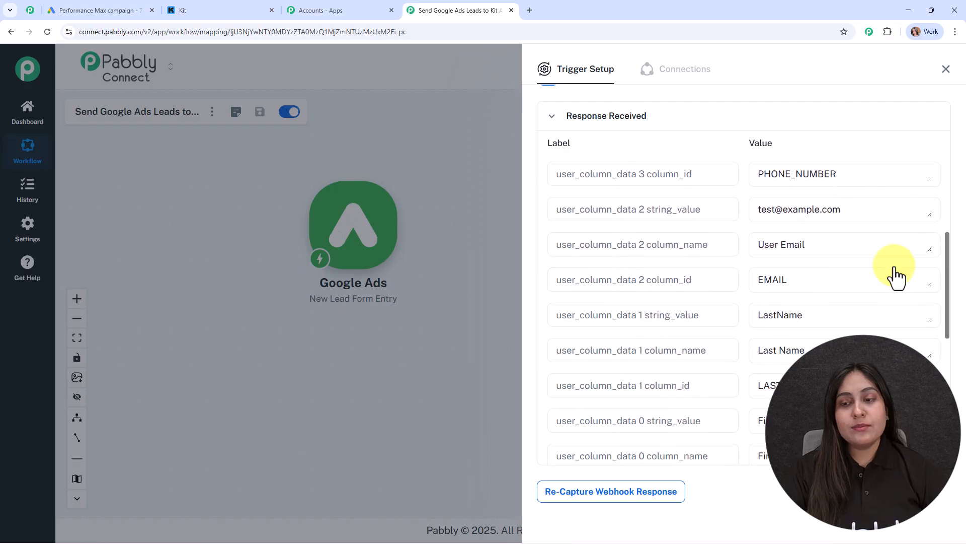
pyautogui.scroll(-2, 870, 276)
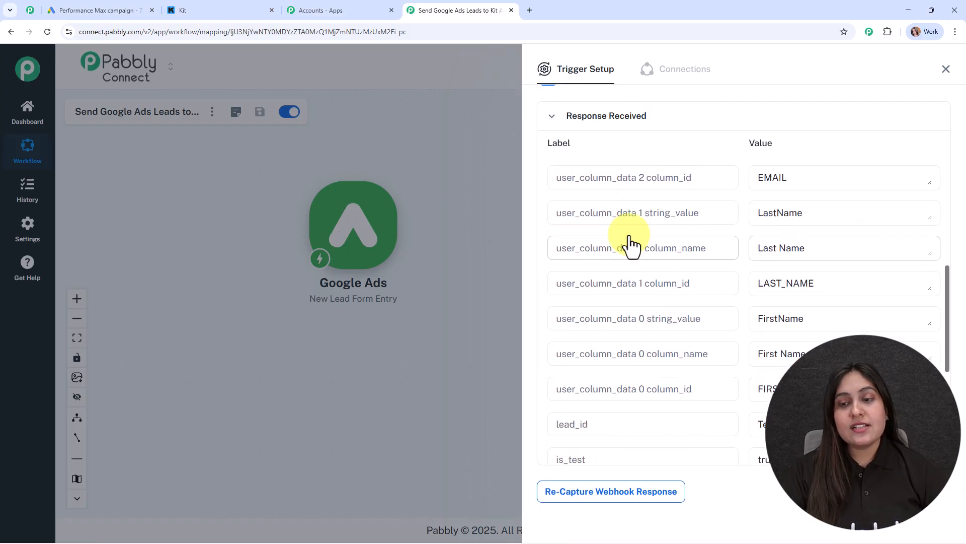
pyautogui.scroll(7, 900, 309)
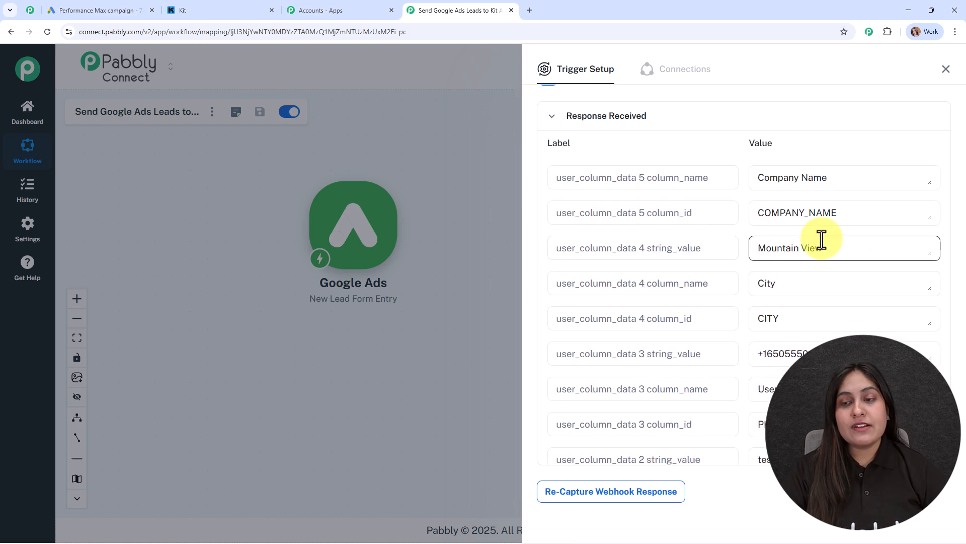
pyautogui.scroll(1, 820, 240)
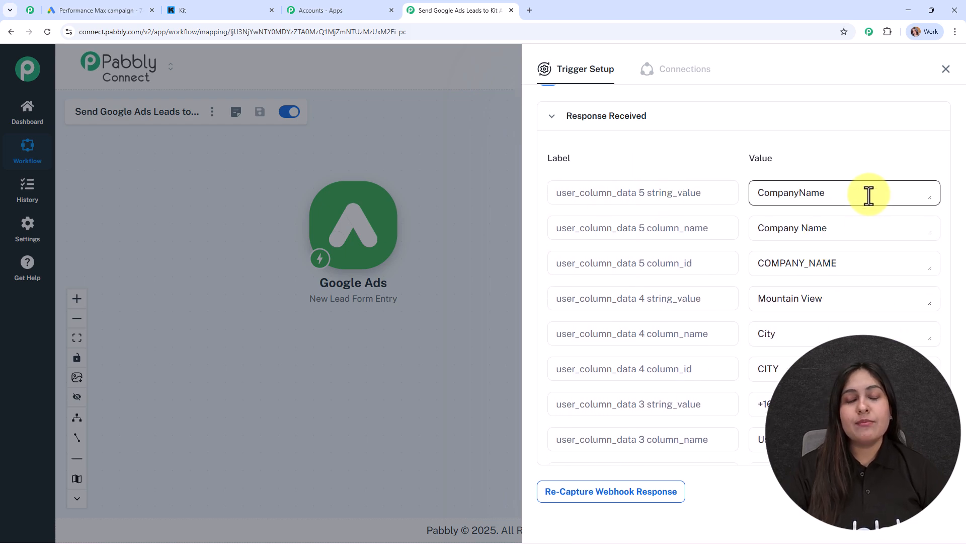
pyautogui.click(946, 69)
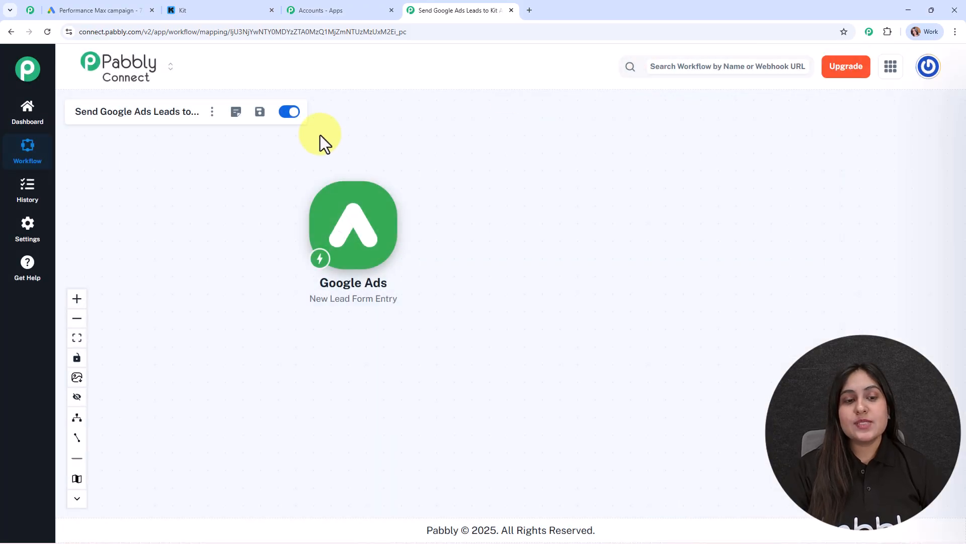
# Add an action step after the Google Ads trigger using the Kit app and its Add Subscriber event
pyautogui.moveTo(341, 197)
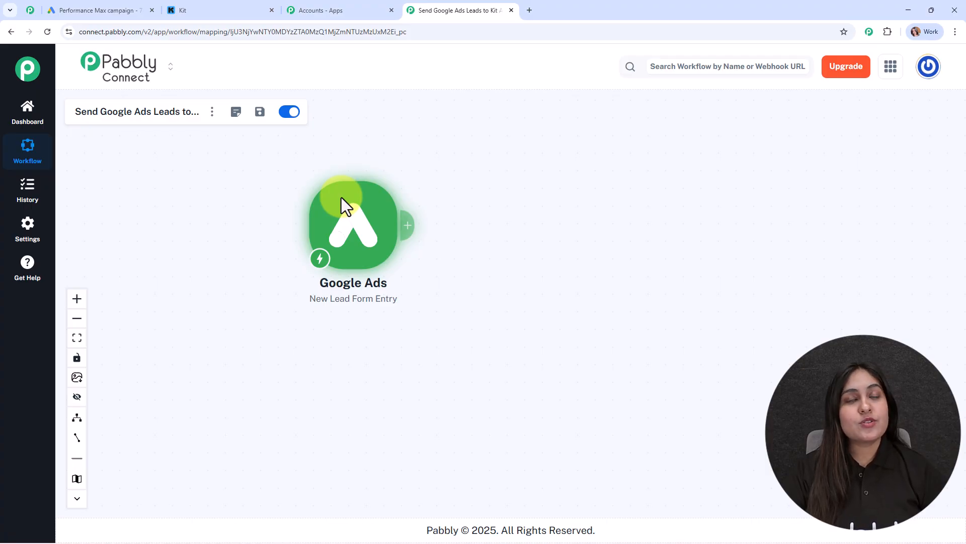
pyautogui.click(230, 5)
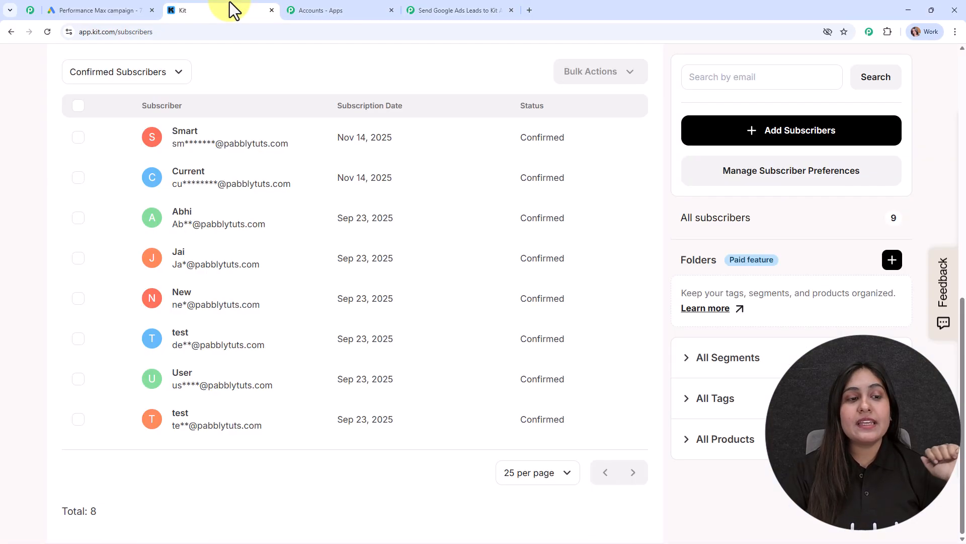
pyautogui.click(503, 6)
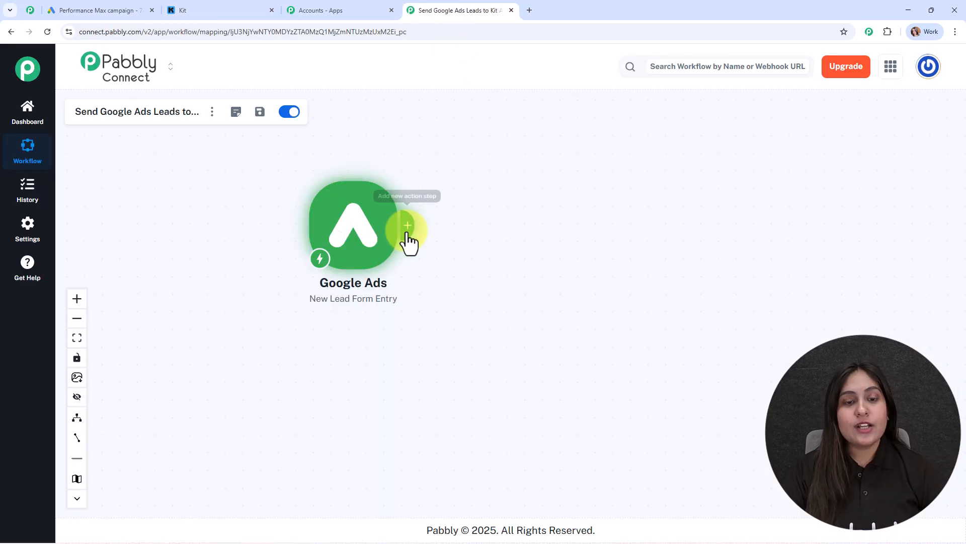
pyautogui.click(407, 233)
pyautogui.write('kit')
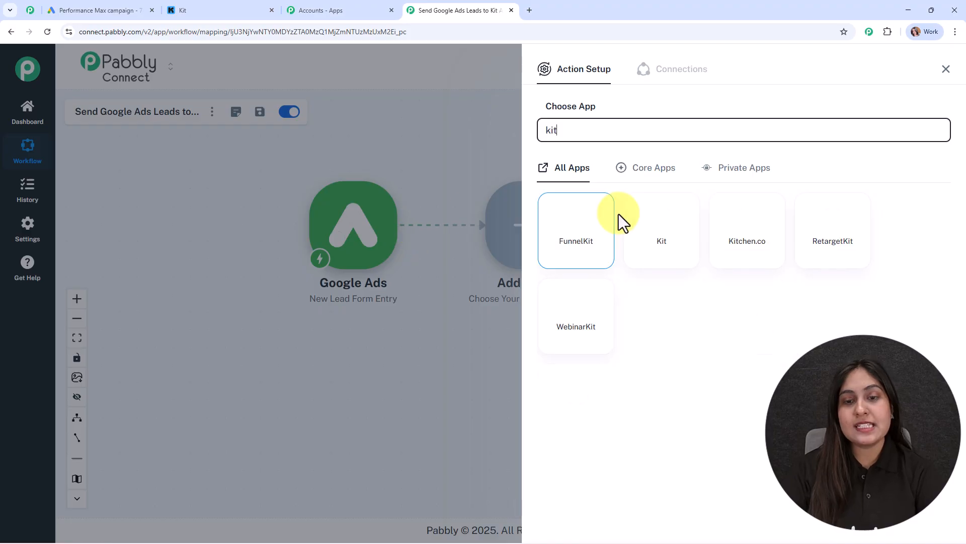
pyautogui.click(638, 250)
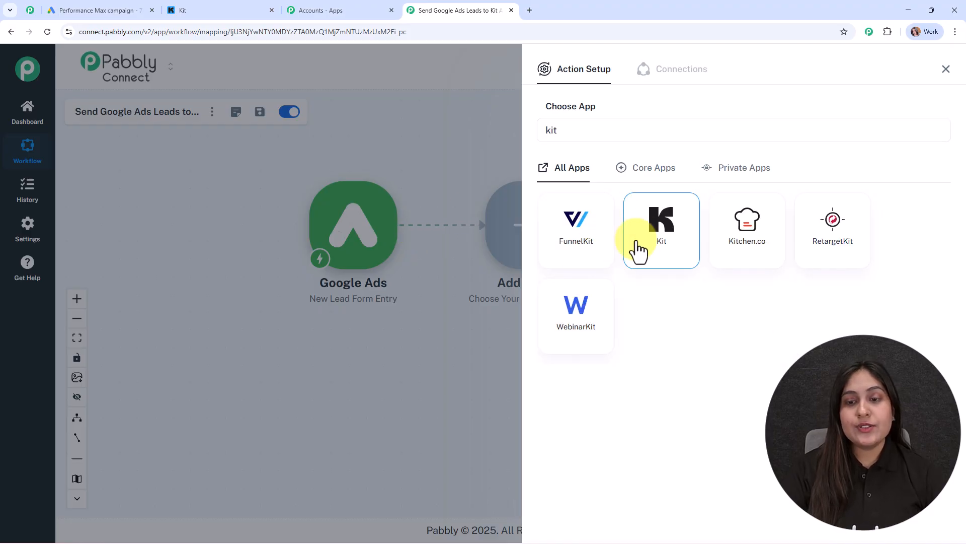
pyautogui.click(609, 225)
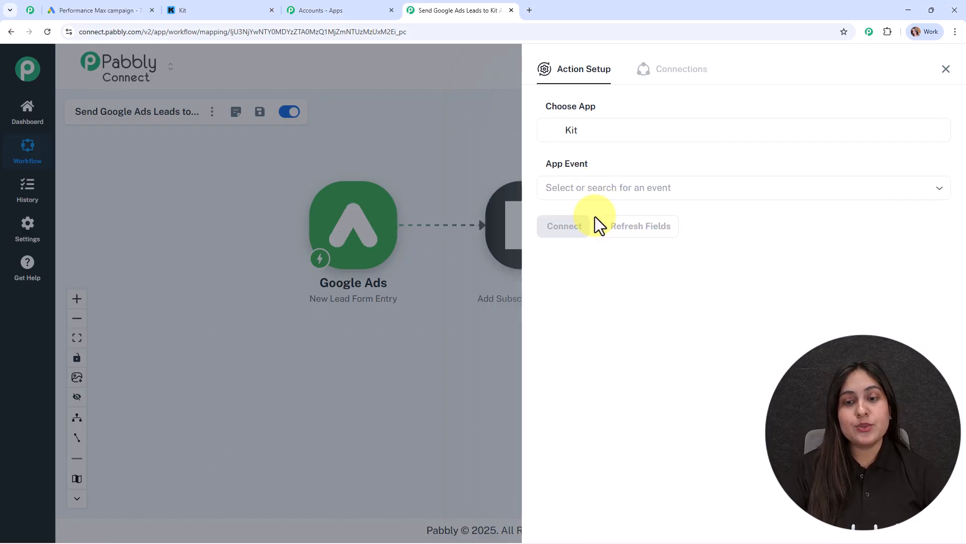
# Start a new Kit connection for the action, switch to Kit, and open the account's Developer settings to get the API credentials
pyautogui.click(582, 217)
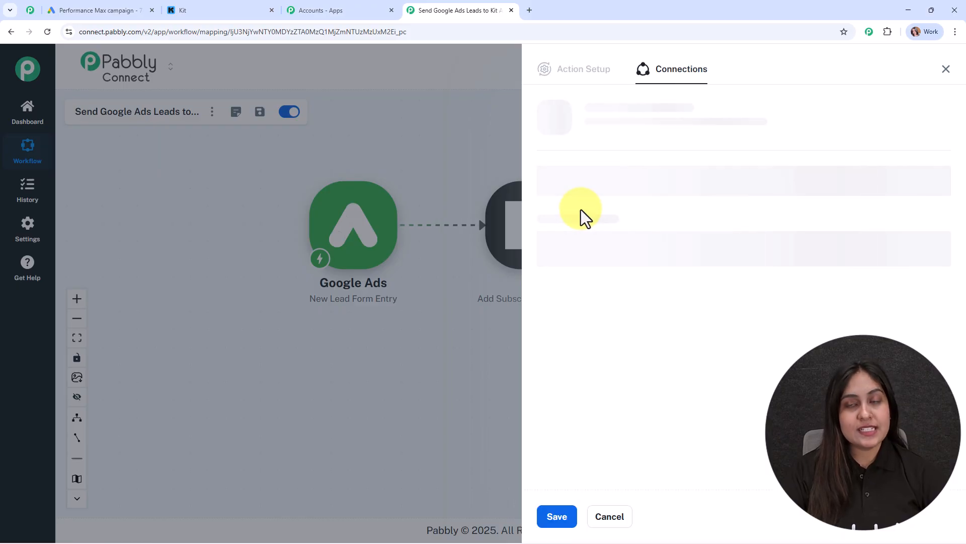
pyautogui.click(567, 169)
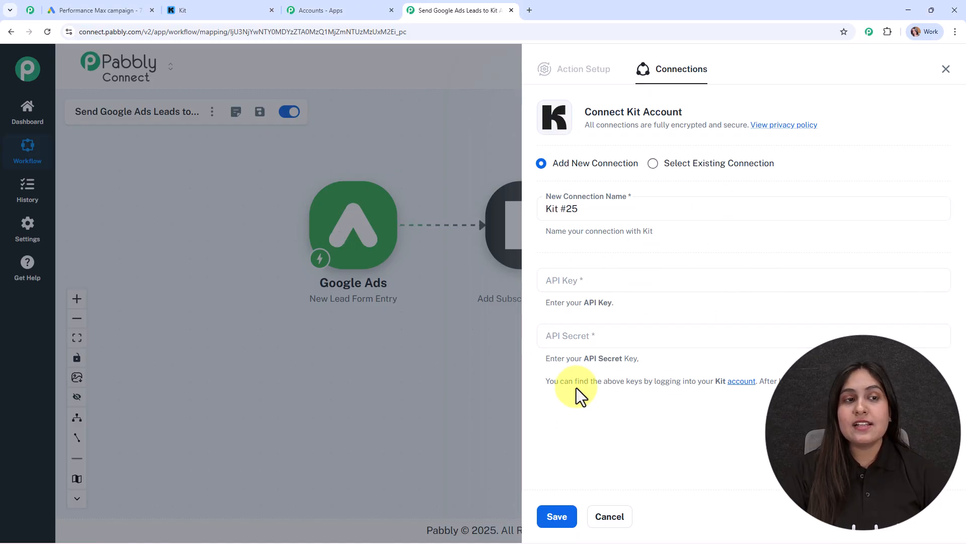
pyautogui.click(241, 10)
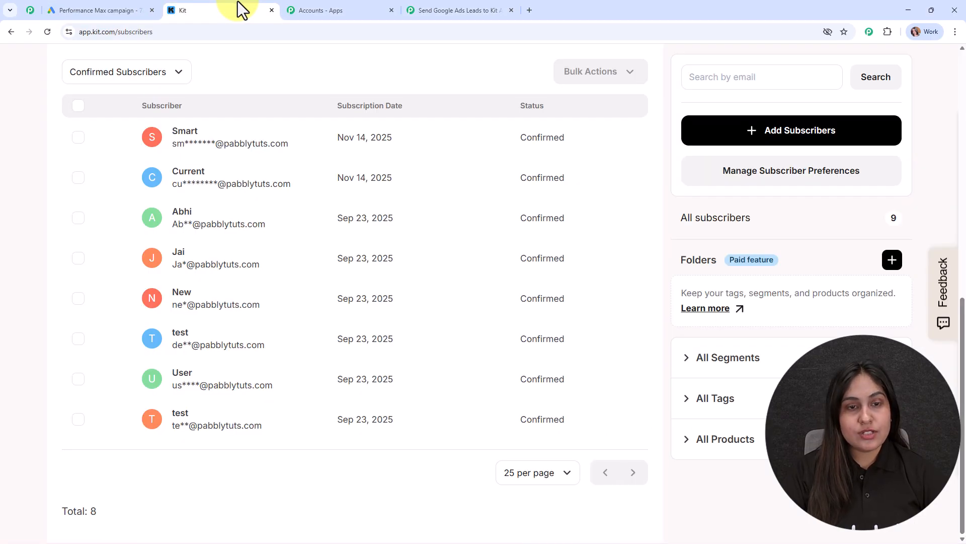
pyautogui.scroll(9, 707, 231)
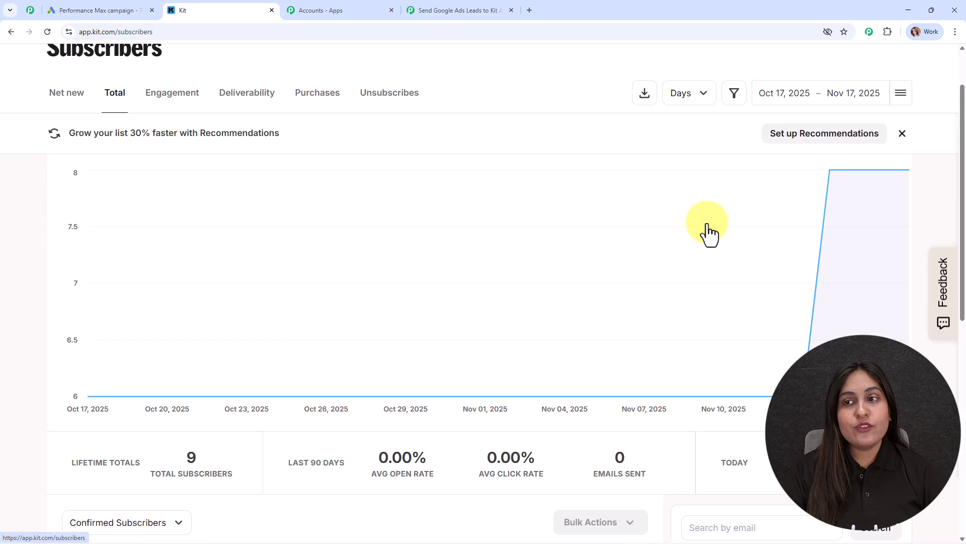
pyautogui.scroll(2, 708, 231)
pyautogui.click(906, 64)
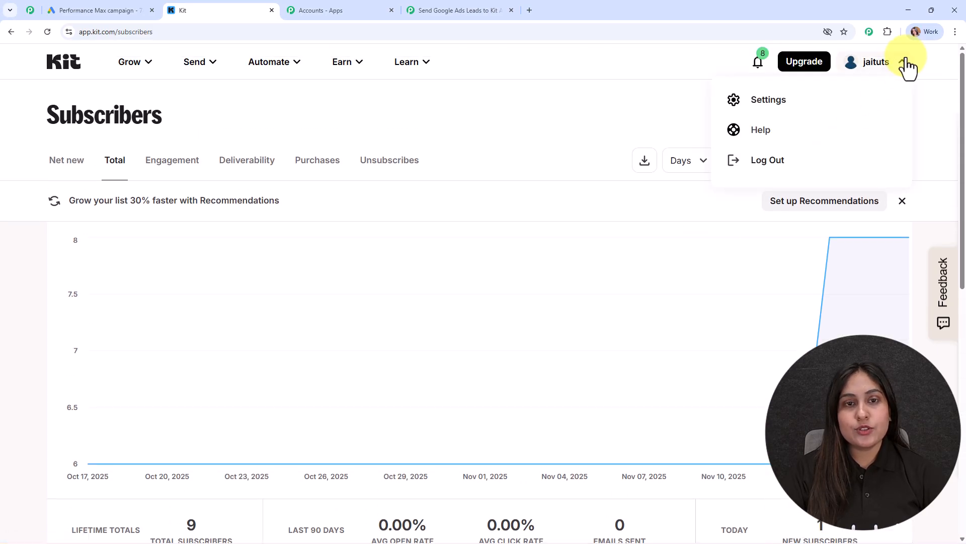
pyautogui.click(755, 103)
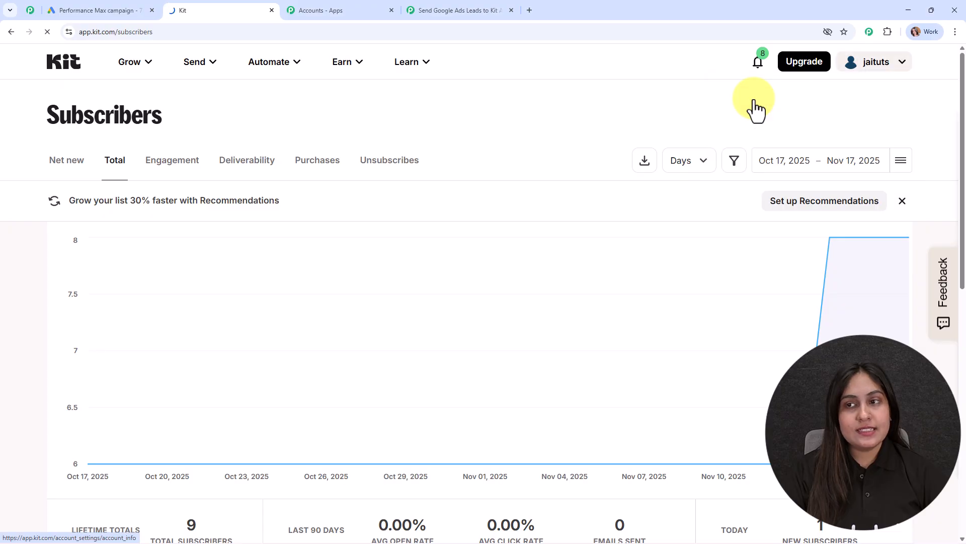
pyautogui.scroll(-5, 222, 347)
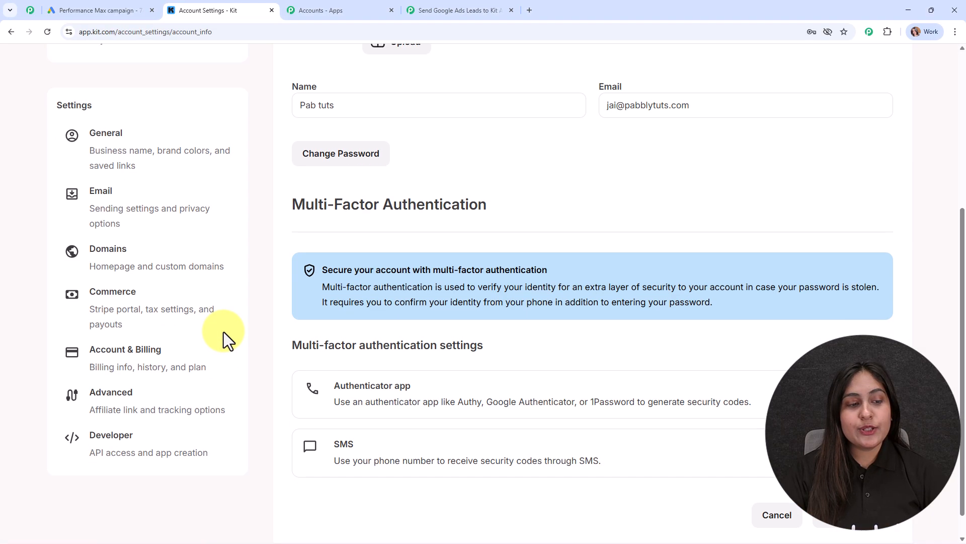
pyautogui.click(128, 466)
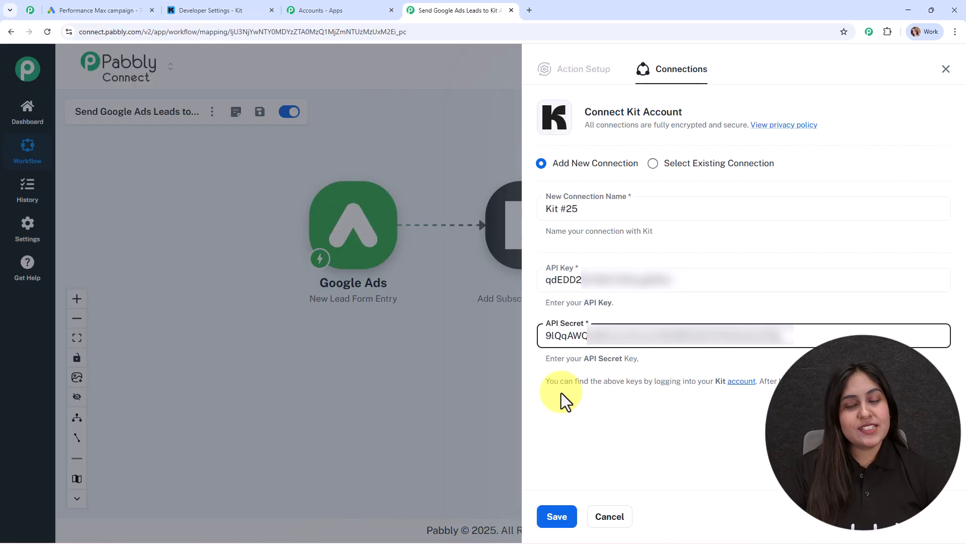
# Save the Kit connection in Pabbly Connect with the API key and API secret, and select Charlotte form as the subscriber form
pyautogui.click(561, 392)
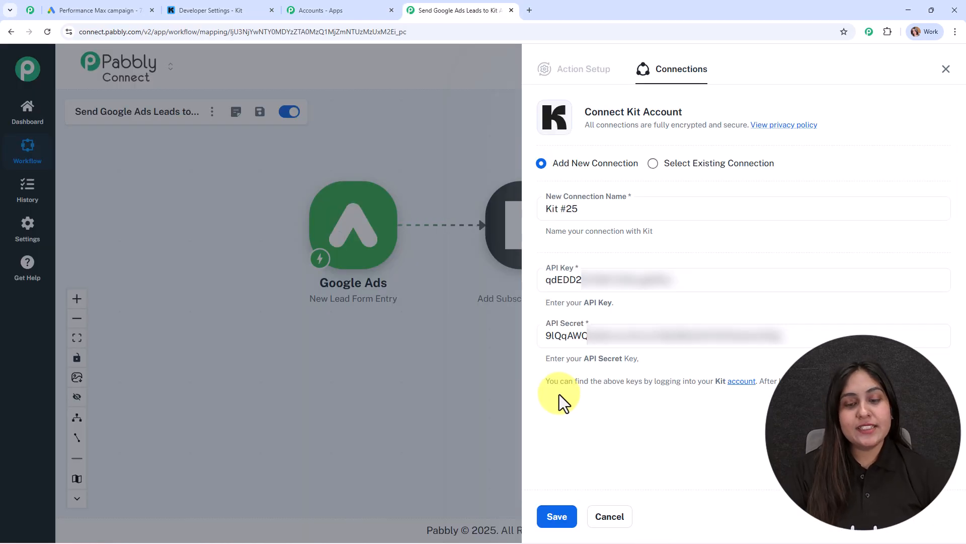
pyautogui.click(558, 519)
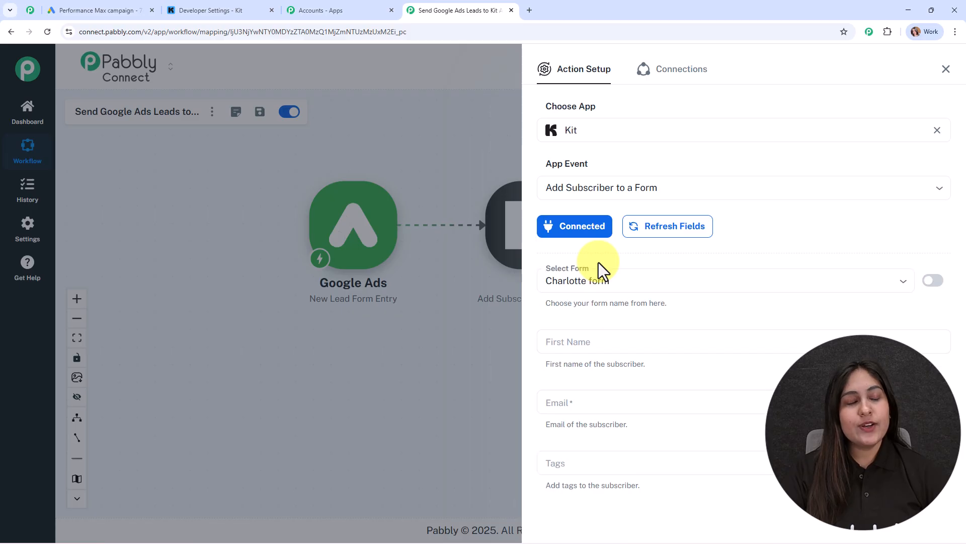
pyautogui.scroll(-2, 816, 241)
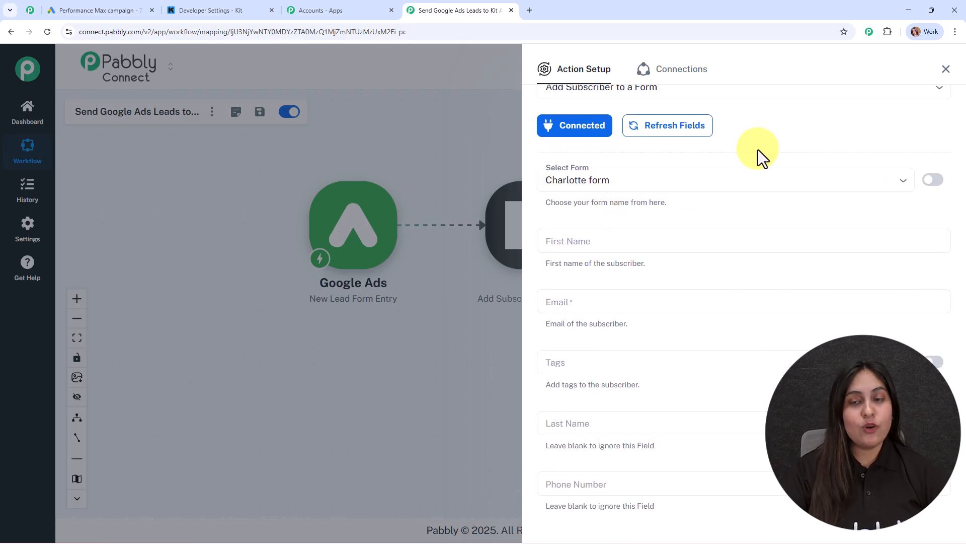
pyautogui.click(749, 178)
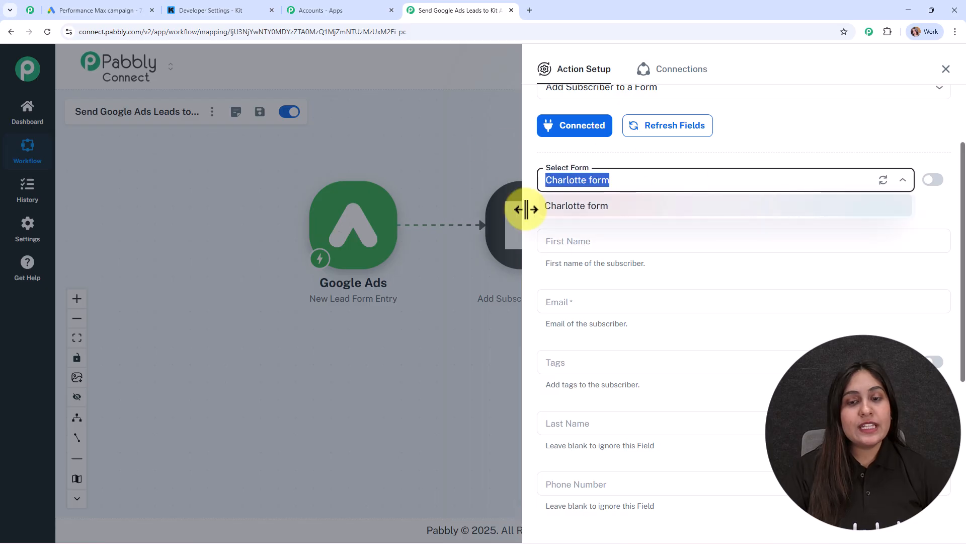
pyautogui.click(663, 218)
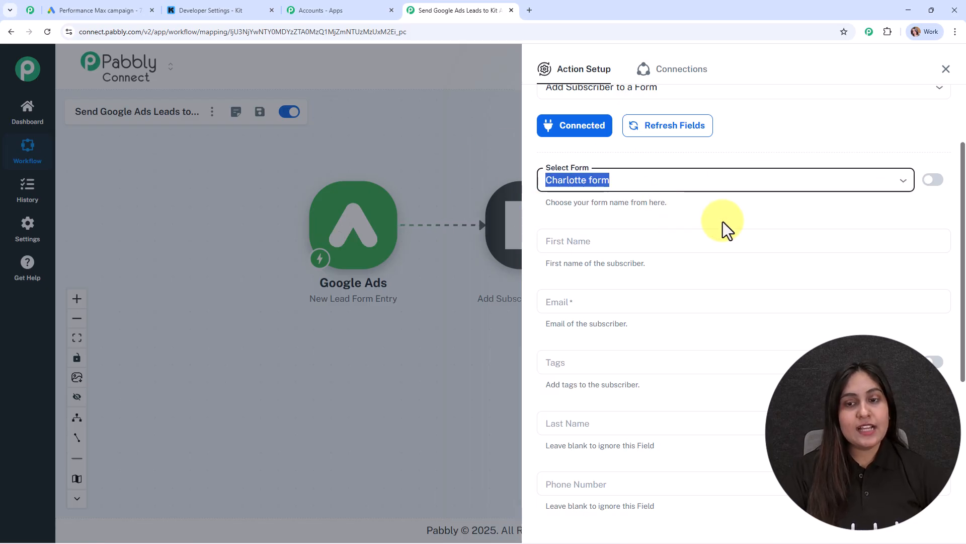
# Map the subscriber's First Name to user_column_data 0 string_value from the Google Ads lead form entry
pyautogui.scroll(-2, 722, 224)
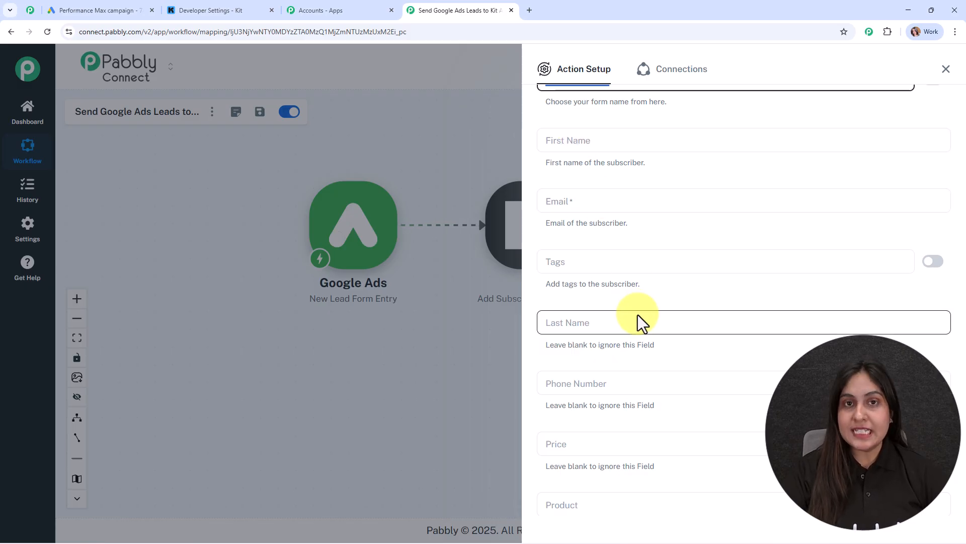
pyautogui.click(592, 135)
pyautogui.click(588, 145)
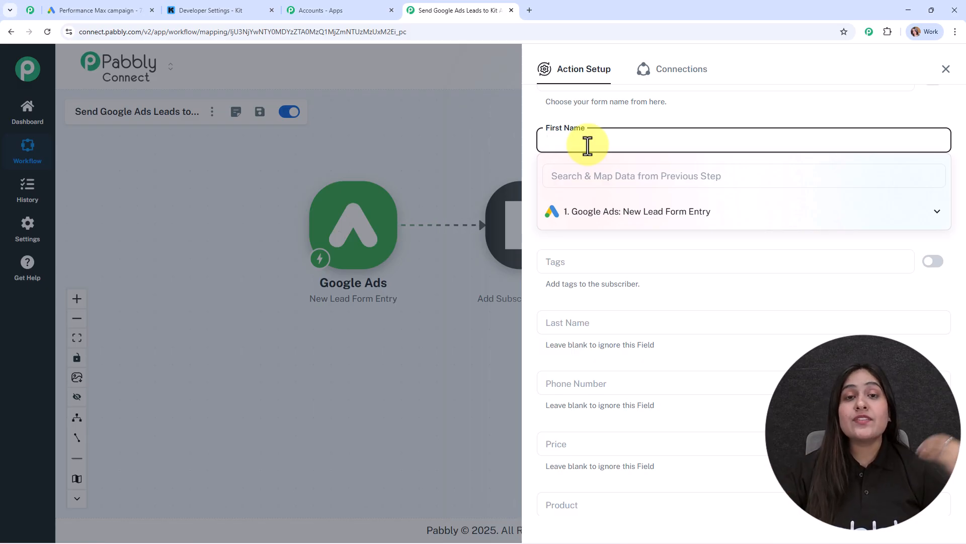
pyautogui.click(599, 216)
pyautogui.scroll(-6, 636, 287)
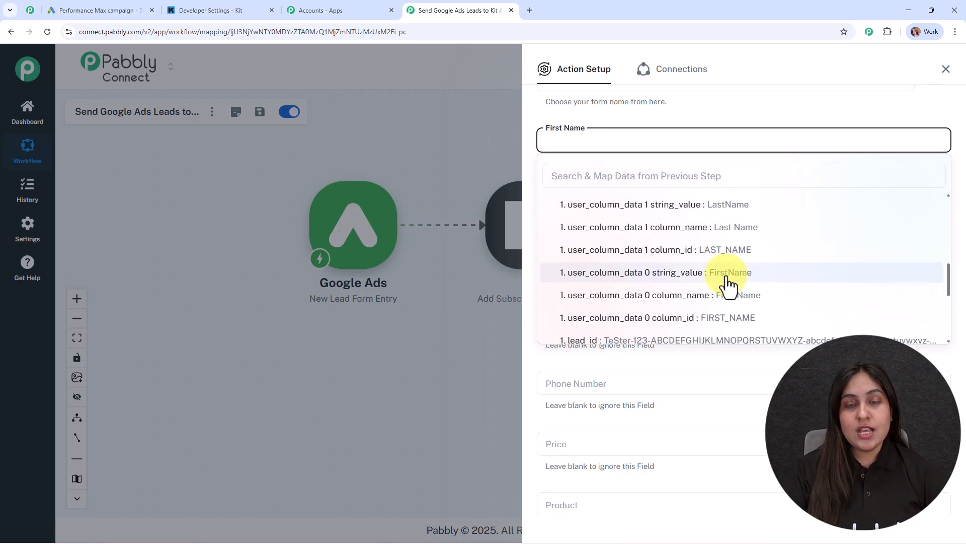
pyautogui.click(728, 276)
pyautogui.click(707, 120)
# Map the subscriber's Email to user_column_data 2 string_value from the Google Ads lead form entry
pyautogui.scroll(-1, 724, 206)
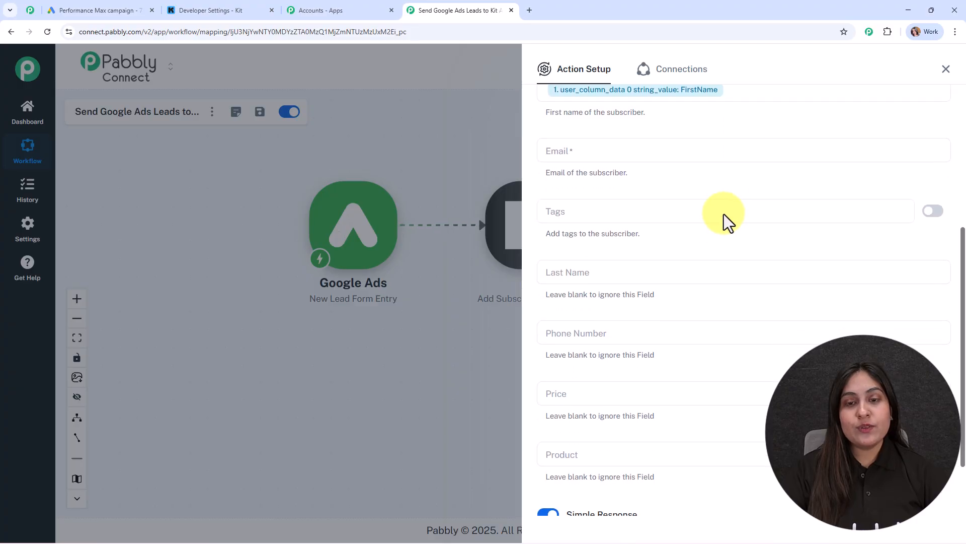
pyautogui.click(582, 154)
pyautogui.click(614, 220)
pyautogui.scroll(-3, 704, 282)
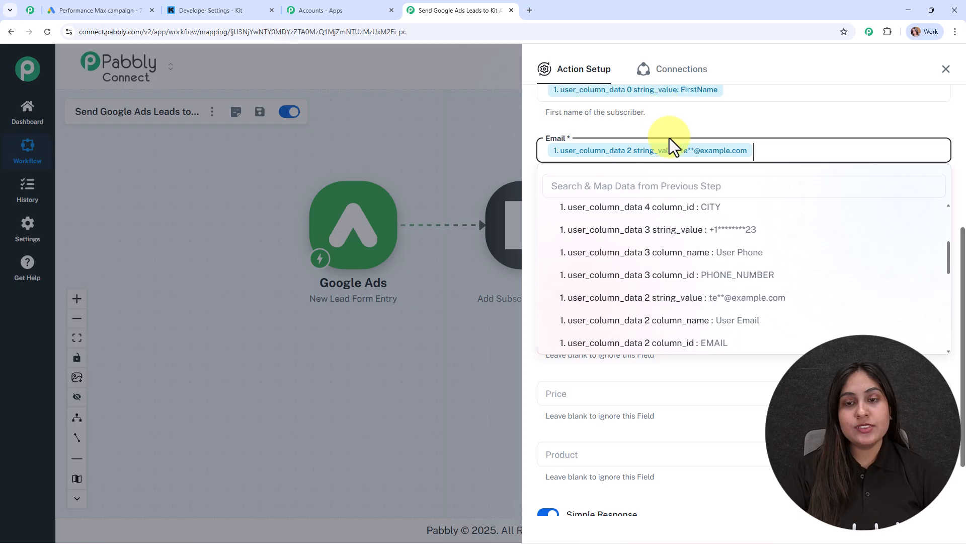
pyautogui.click(675, 147)
# Map the subscriber's Last Name to user_column_data 1 string_value, leaving Tags empty
pyautogui.scroll(-2, 679, 212)
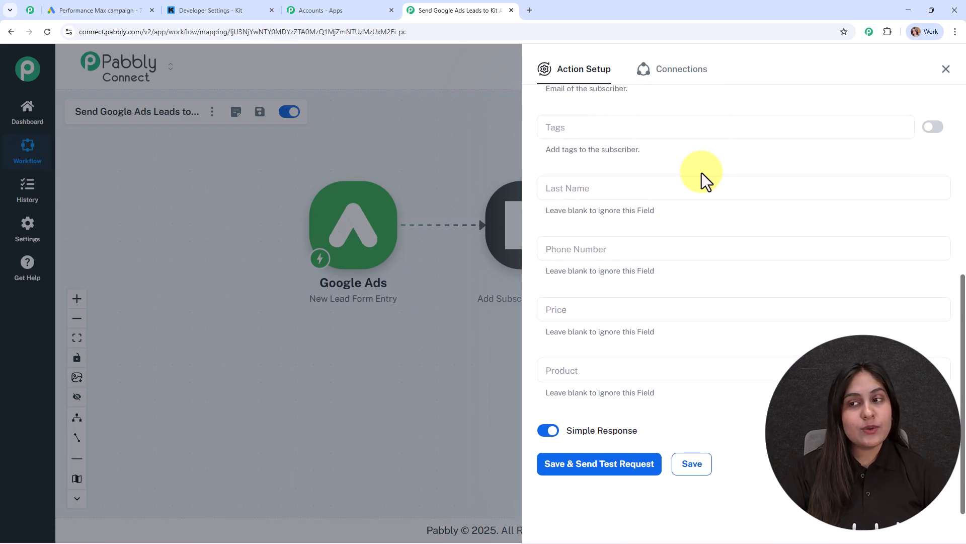
pyautogui.click(609, 188)
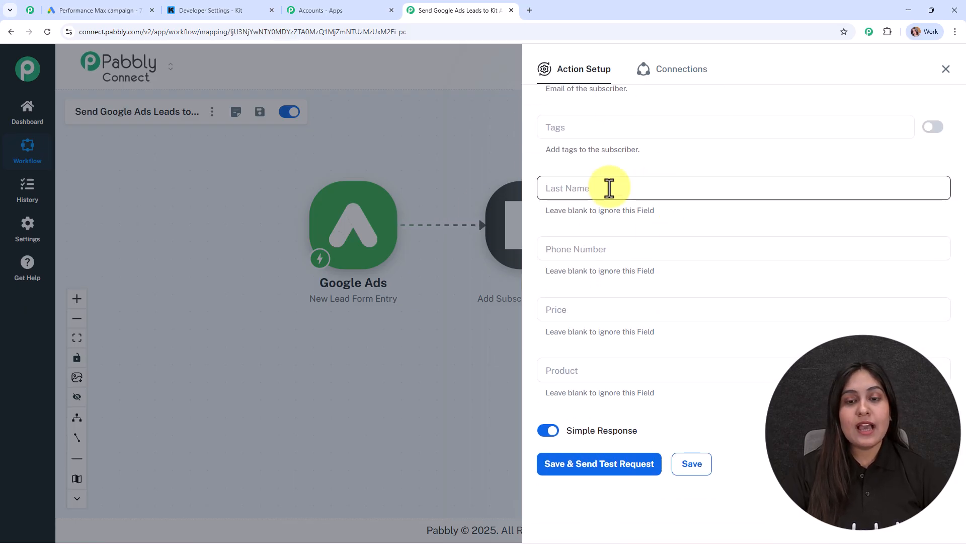
pyautogui.click(619, 258)
pyautogui.scroll(-4, 703, 342)
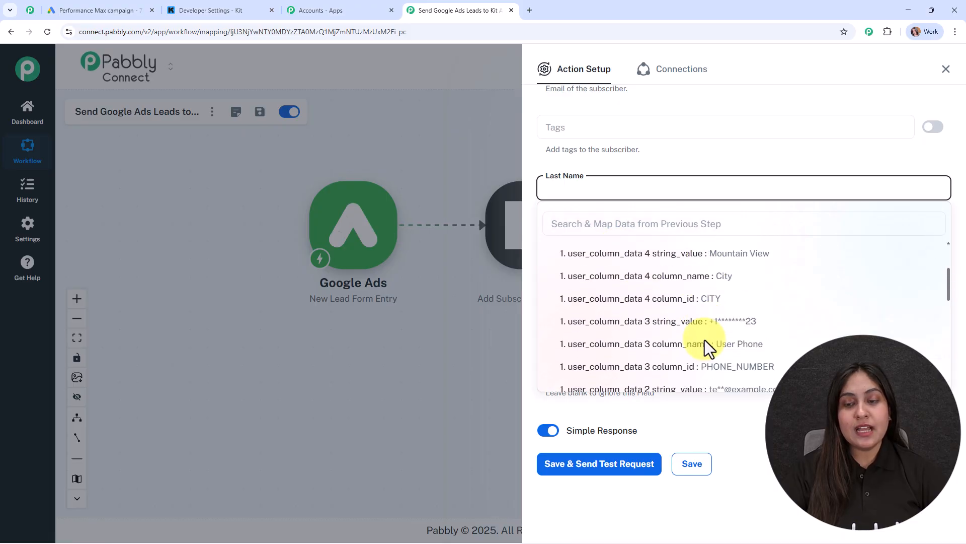
pyautogui.click(708, 358)
# Map the subscriber's Phone Number to user_column_data 3 string_value from the Google Ads lead form entry
pyautogui.click(629, 246)
pyautogui.click(647, 319)
pyautogui.scroll(-5, 719, 375)
pyautogui.click(736, 351)
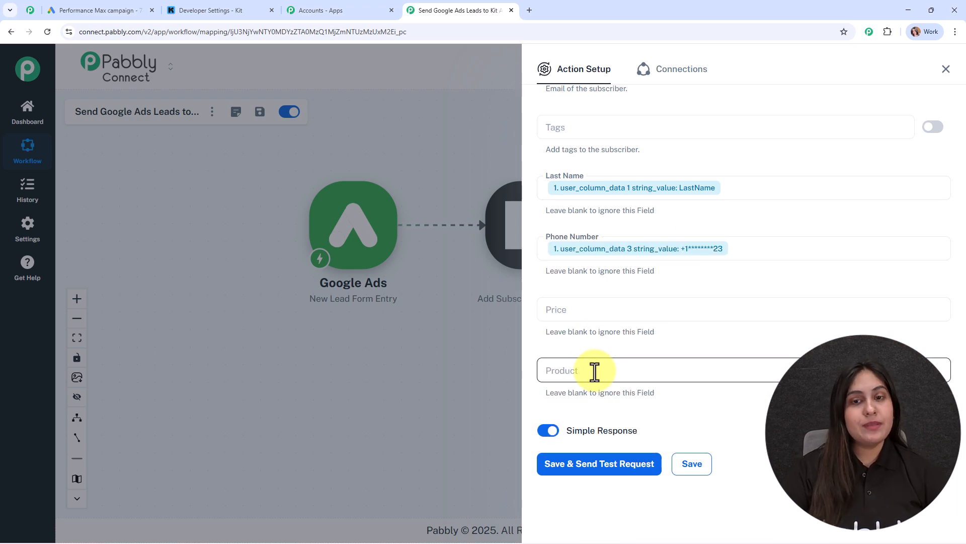
# Save the Kit action, send a test request, review the received response, and close the action setup
pyautogui.click(564, 465)
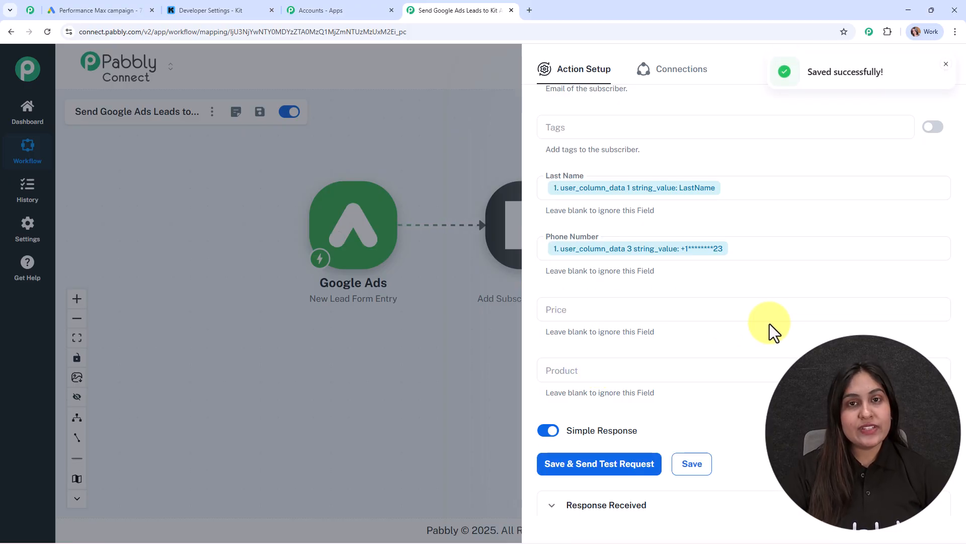
pyautogui.scroll(-8, 769, 324)
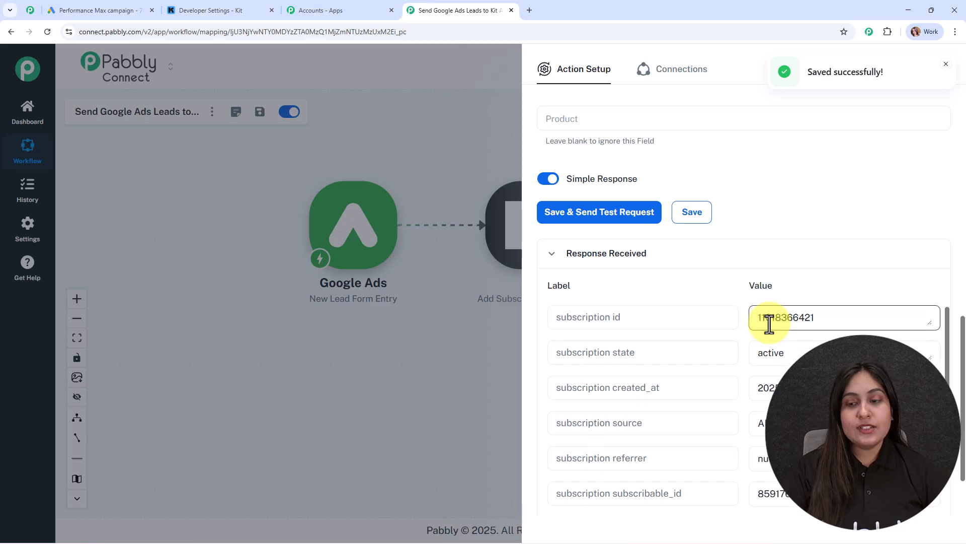
pyautogui.click(942, 75)
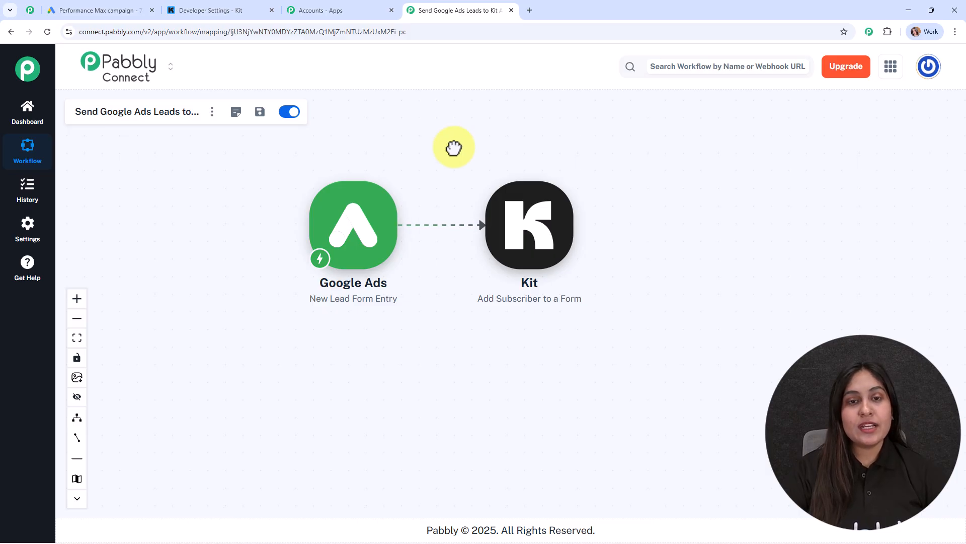
pyautogui.moveTo(452, 138); pyautogui.dragTo(460, 189)
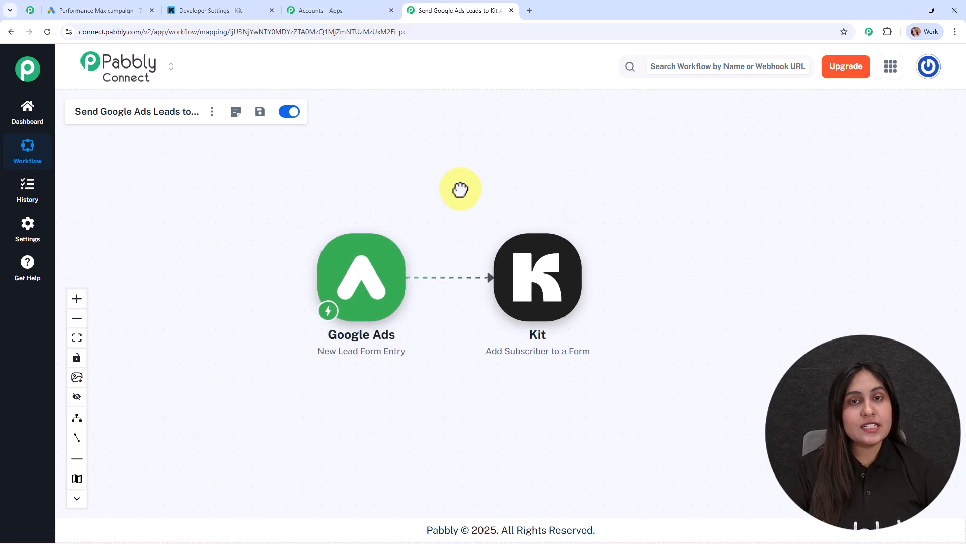
# Check the confirmed subscribers list in Kit for the test lead, and return to the Pabbly Connect workflow
pyautogui.click(202, 9)
pyautogui.click(129, 61)
pyautogui.click(155, 109)
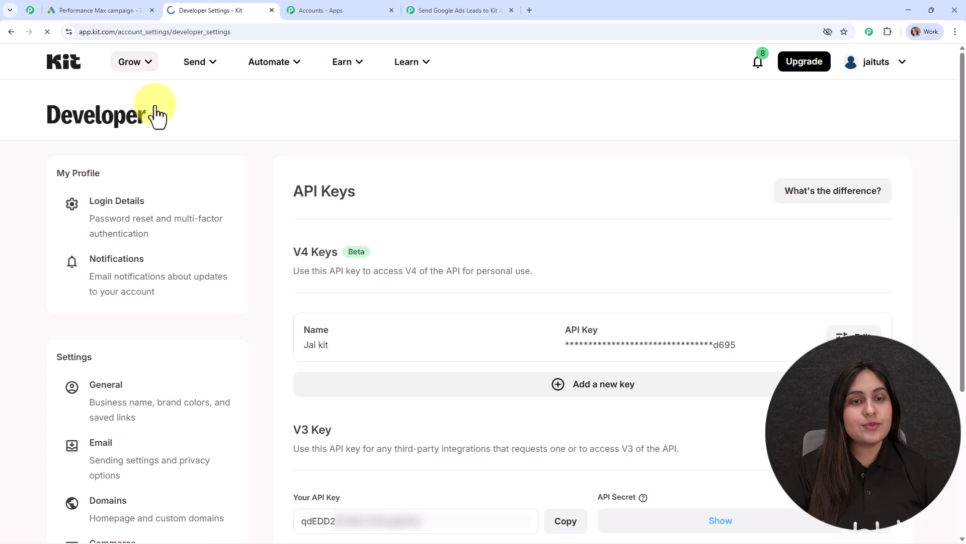
pyautogui.scroll(-6, 306, 270)
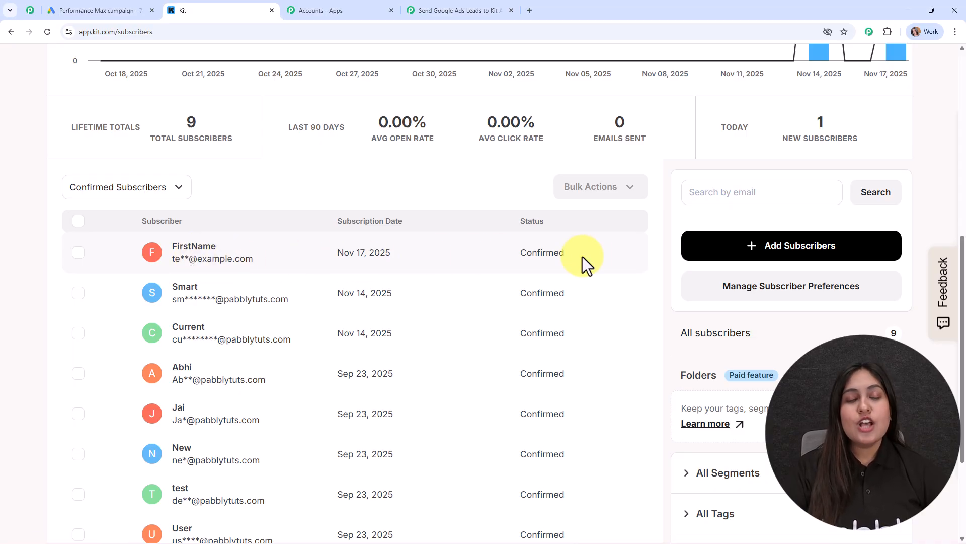
pyautogui.click(485, 10)
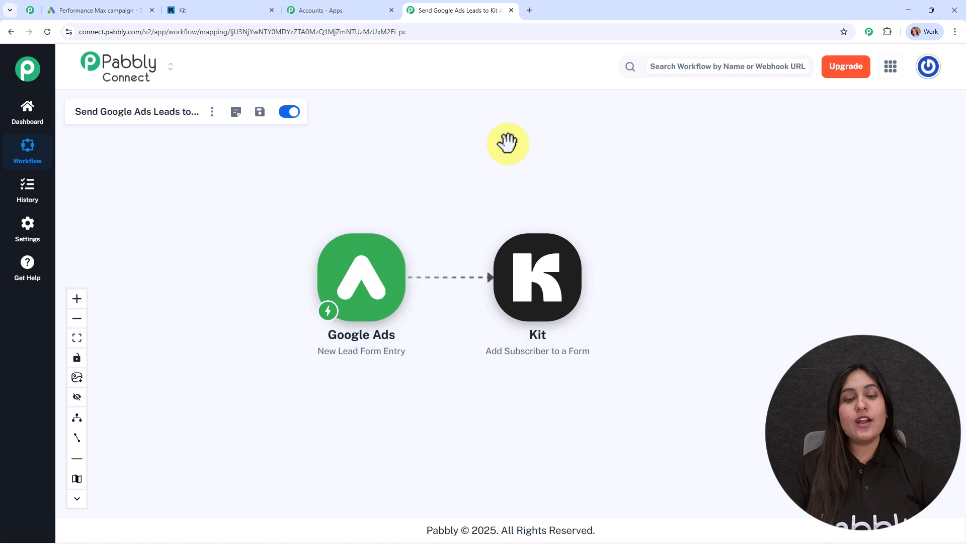